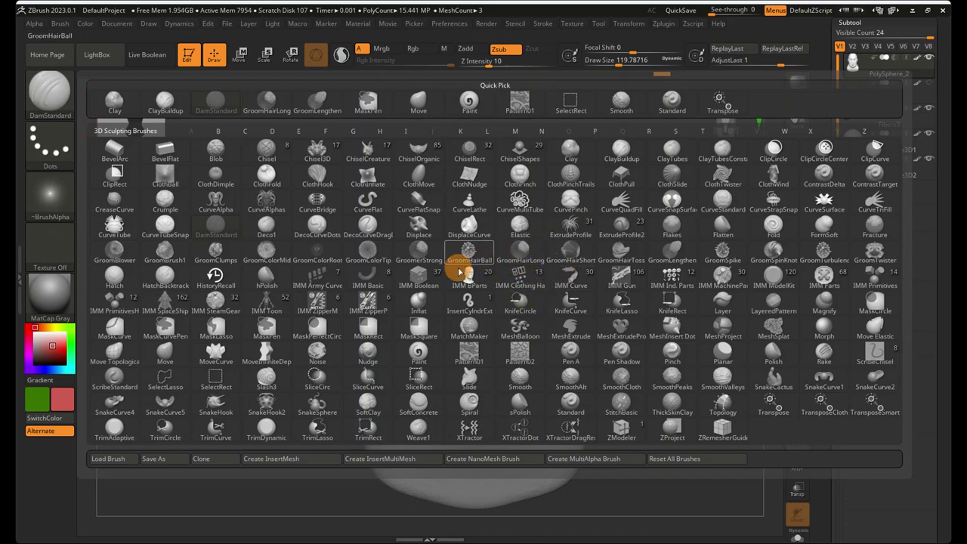
- Build up the nose bridge between the eyes with the Standard brush at draw size about 44
left_click(672, 105)
mouse_move(653, 242)
right_mouse_down("ctrl")
mouse_move(665, 291)
mouse_move(647, 380)
right_mouse_up("ctrl")
right_click_drag(536, 272, 491, 197, "alt")
right_click_drag(540, 217, 477, 221)
left_click_drag(458, 281, 473, 184)
mouse_move(475, 182)
right_mouse_down()
mouse_move(481, 256)
mouse_move(525, 258)
right_mouse_up()
left_click_drag(420, 158, 428, 163)
right_click_drag(431, 190, 476, 211)
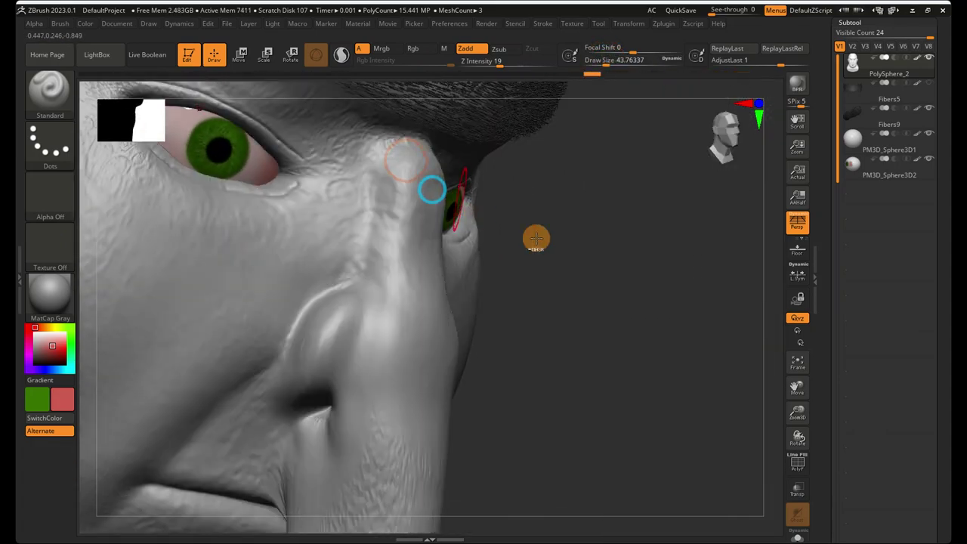
- Smooth the freshly sculpted area of the nose bridge
right_click_drag(621, 259, 514, 230, "ctrl")
left_click(725, 143)
right_click_drag(578, 221, 457, 210, "ctrl")
mouse_move(433, 148)
right_mouse_down("alt")
mouse_move(448, 231)
mouse_move(615, 282)
right_mouse_up("alt")
mouse_move(478, 325)
left_mouse_down("shift")
mouse_move(461, 314)
mouse_move(490, 328)
left_mouse_up("shift")
- Open the head's Geometry settings and lower it to subdivision level 2
right_click_drag(686, 353, 649, 352)
right_click_drag(650, 352, 529, 347, "ctrl")
scroll(899, 379, "down", 9)
left_click(849, 323)
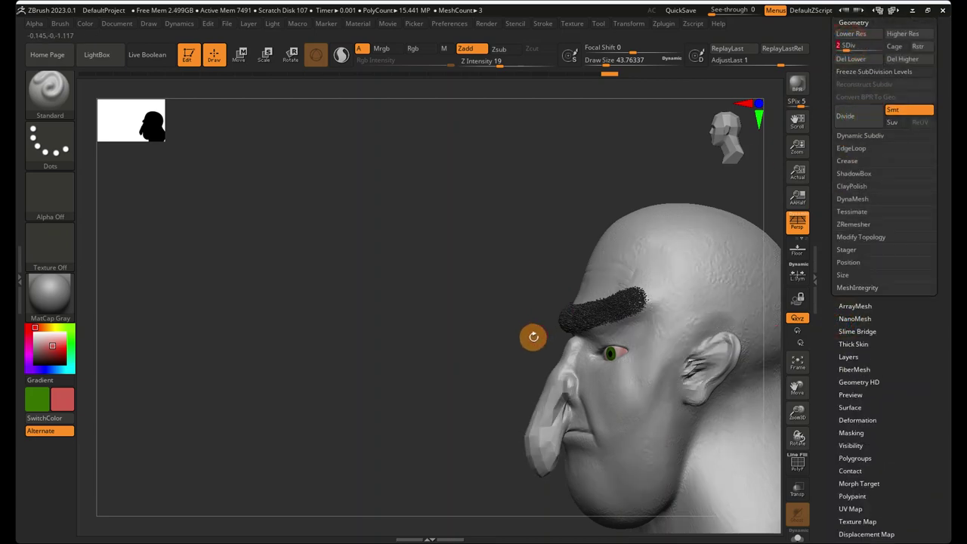
mouse_move(478, 315)
right_mouse_down("ctrl")
mouse_move(708, 334)
mouse_move(494, 318)
right_mouse_up("ctrl")
right_click_drag(429, 302, 606, 320)
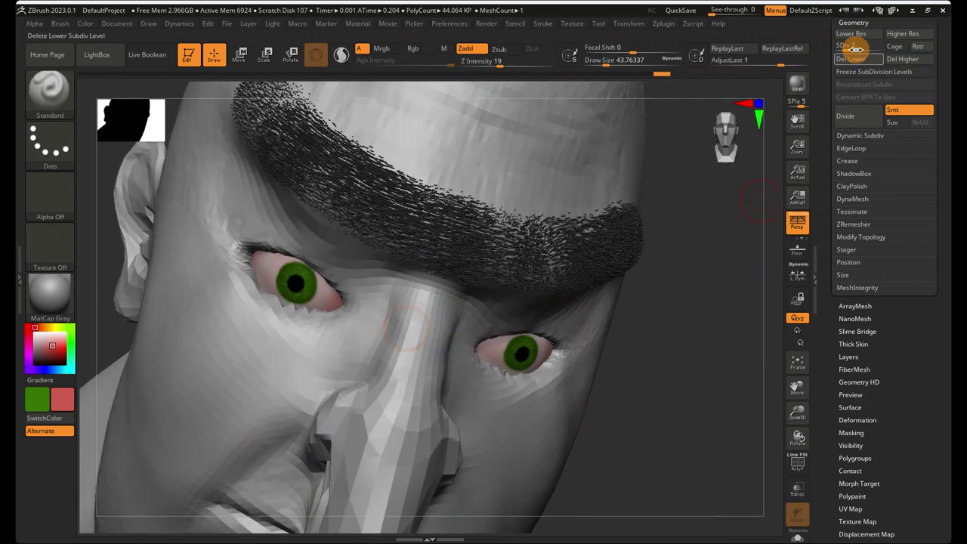
- Raise the head back to subdivision level 6
right_click_drag(720, 395, 638, 378, "ctrl")
left_click(723, 127)
right_click_drag(614, 266, 535, 307, "ctrl")
right_click_drag(461, 300, 512, 267, "alt")
right_click_drag(576, 283, 269, 210)
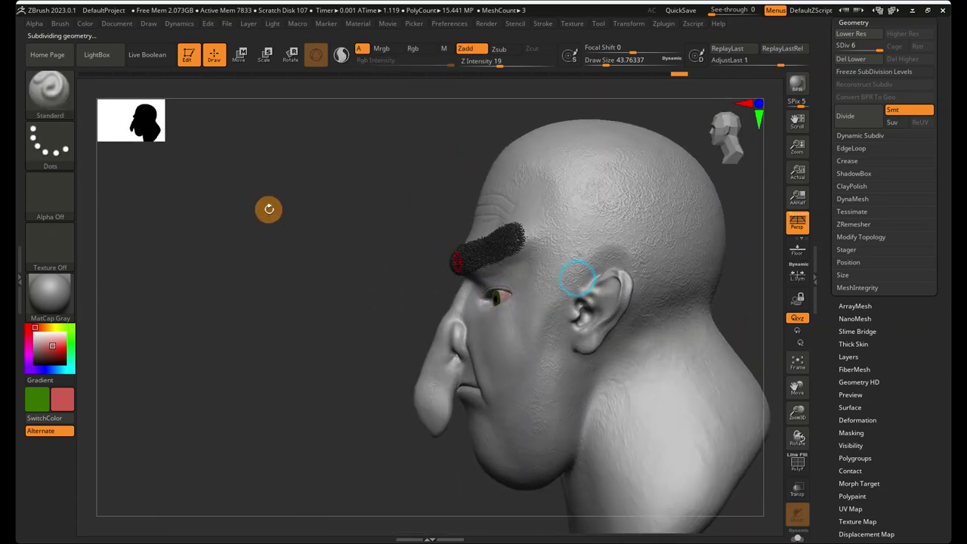
- Pull the front profile of the nose outward beside the nostril with the Move brush at draw size about 77
left_click(48, 92)
left_click(410, 103)
right_click_drag(367, 320, 645, 320, "ctrl")
left_click_drag(443, 426, 420, 423)
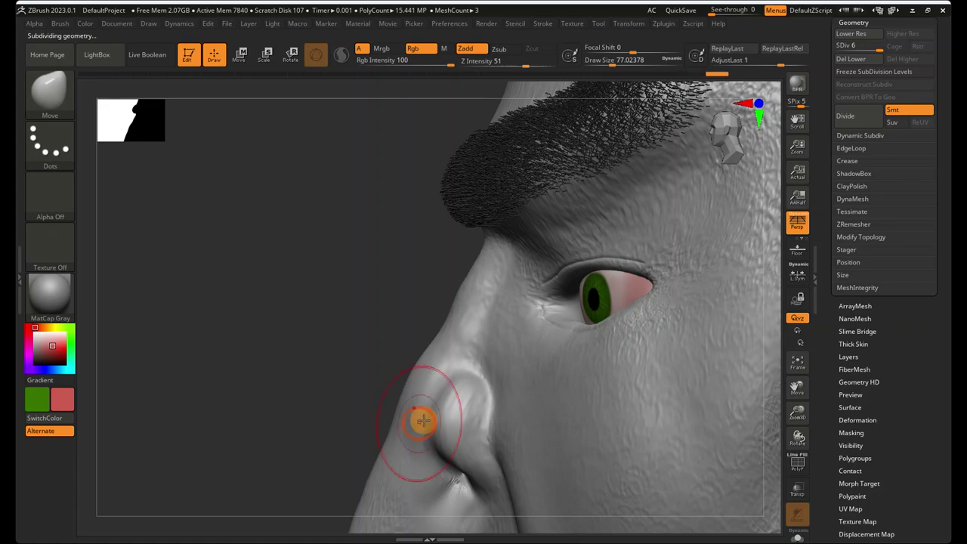
right_click_drag(421, 420, 231, 315)
right_click_drag(493, 336, 84, 126, "alt")
- Choose the Pattern01 brush and smooth the nose bridge and nostril area at draw size about 80
left_click(62, 94)
left_click(531, 104)
left_click_drag(603, 59, 598, 60)
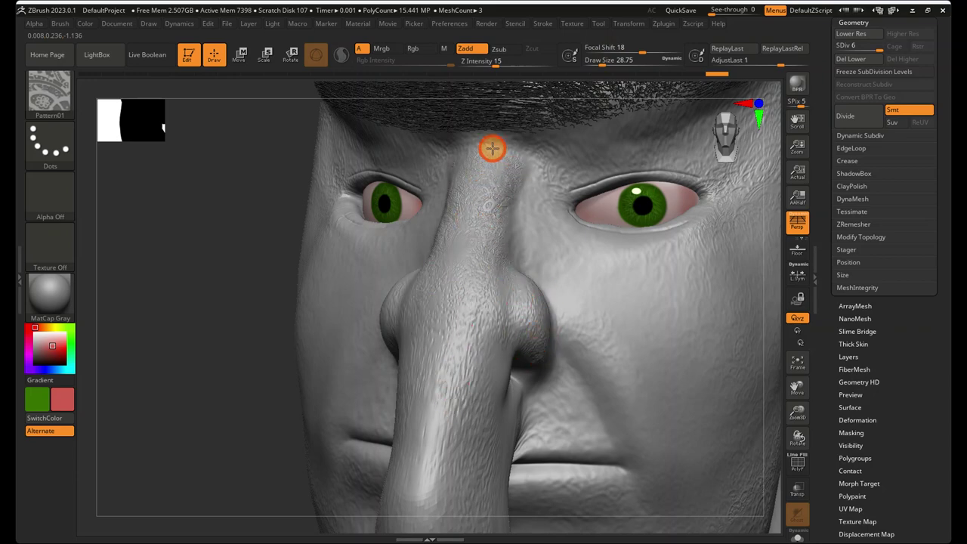
left_click(486, 214, "shift")
left_click_drag(602, 62, 612, 62)
mouse_move(465, 194)
left_mouse_down("shift")
mouse_move(416, 289)
mouse_move(468, 323)
left_mouse_up("shift")
left_click_drag(516, 315, 524, 345, "shift")
mouse_move(427, 333)
right_mouse_down()
mouse_move(460, 341)
mouse_move(571, 295)
right_mouse_up()
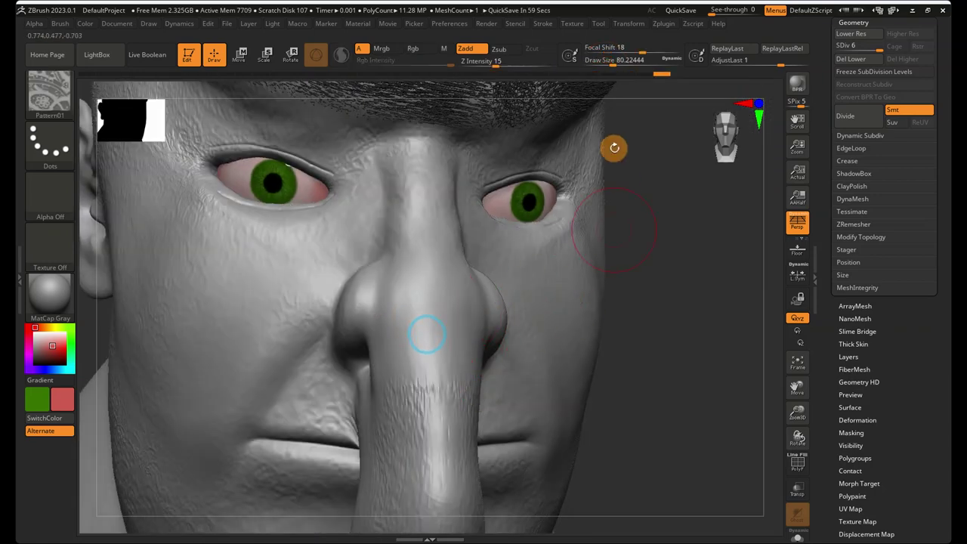
- Add skin texture to the nose bridge and nostrils with Pattern01 at draw size about 37, softening it with smoothing strokes
left_click_drag(604, 59, 601, 60)
mouse_move(406, 343)
left_mouse_down()
mouse_move(405, 399)
mouse_move(393, 280)
mouse_move(342, 331)
mouse_move(387, 281)
mouse_move(423, 303)
left_mouse_up()
left_click_drag(397, 260, 371, 252)
mouse_move(400, 320)
left_mouse_down("shift")
mouse_move(379, 321)
mouse_move(410, 283)
mouse_move(356, 311)
mouse_move(379, 287)
left_mouse_up("shift")
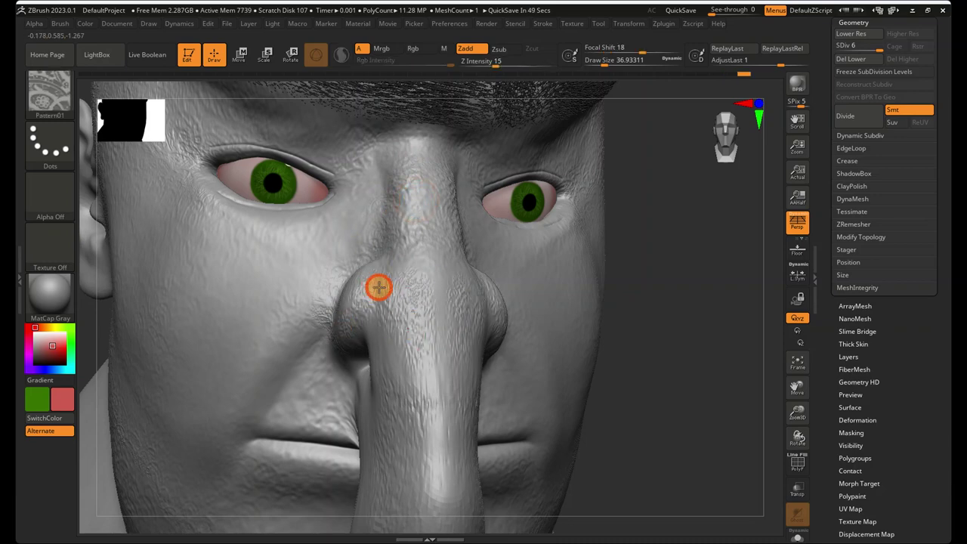
mouse_move(450, 295)
left_mouse_down()
mouse_move(412, 311)
mouse_move(411, 334)
mouse_move(360, 274)
mouse_move(419, 300)
left_mouse_up()
left_click_drag(435, 292, 423, 180, "shift")
left_click_drag(429, 242, 403, 345, "shift")
mouse_move(385, 273)
left_mouse_down("shift")
mouse_move(355, 294)
mouse_move(378, 323)
mouse_move(433, 353)
left_mouse_up("shift")
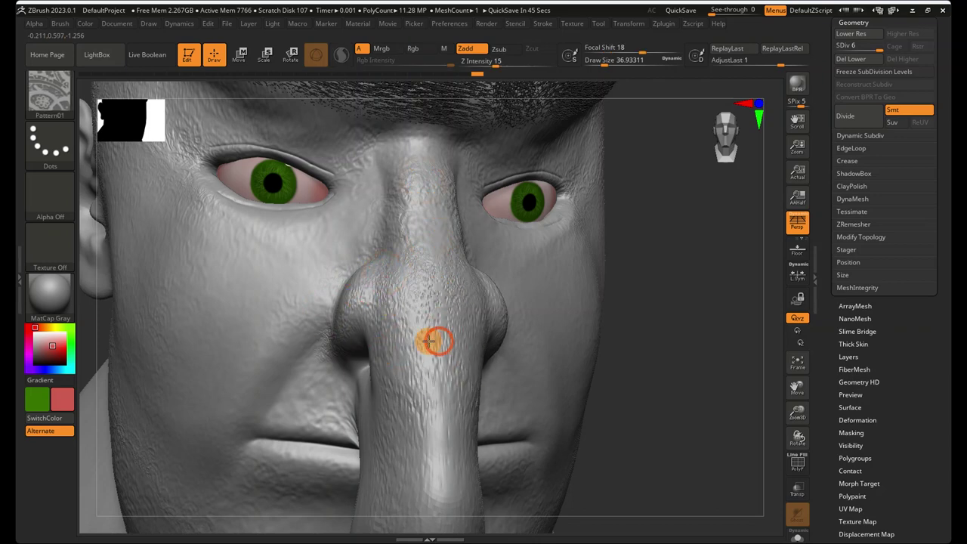
right_click_drag(324, 334, 391, 330)
right_click_drag(502, 313, 576, 278, "ctrl")
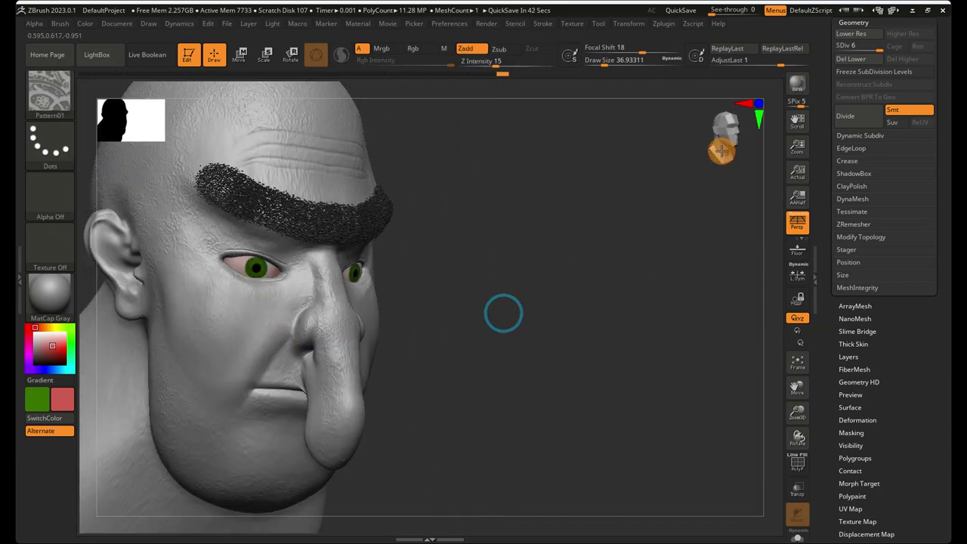
- Reshape the nostril sides and upper nose from the front with the Move brush at draw size about 97
left_click(710, 151)
mouse_move(694, 293)
right_mouse_down("ctrl")
mouse_move(472, 255)
mouse_move(446, 260)
right_mouse_up("ctrl")
right_click_drag(340, 294, 657, 315, "alt")
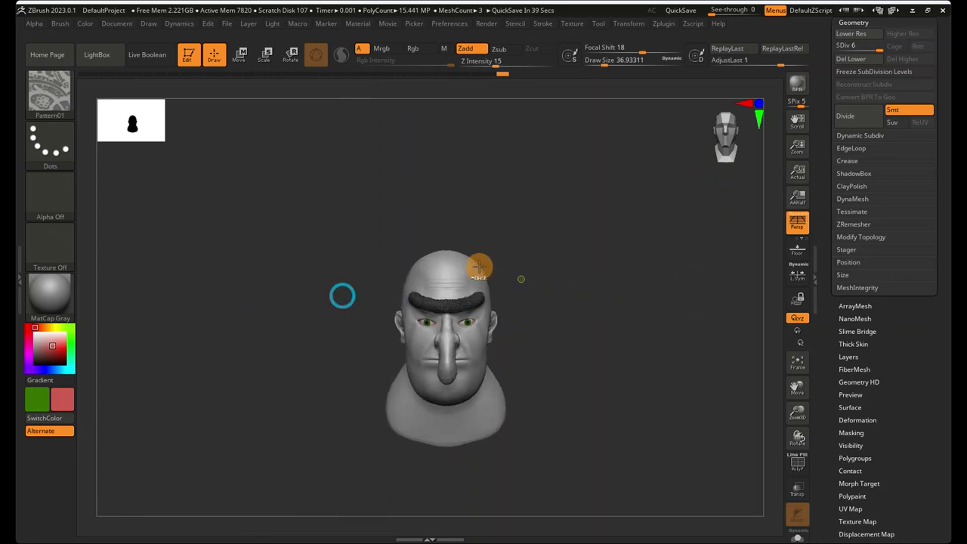
right_click_drag(501, 262, 675, 369, "ctrl")
left_click(63, 99)
left_click(411, 106)
mouse_move(604, 68)
left_mouse_down()
mouse_move(628, 72)
mouse_move(612, 71)
left_mouse_up()
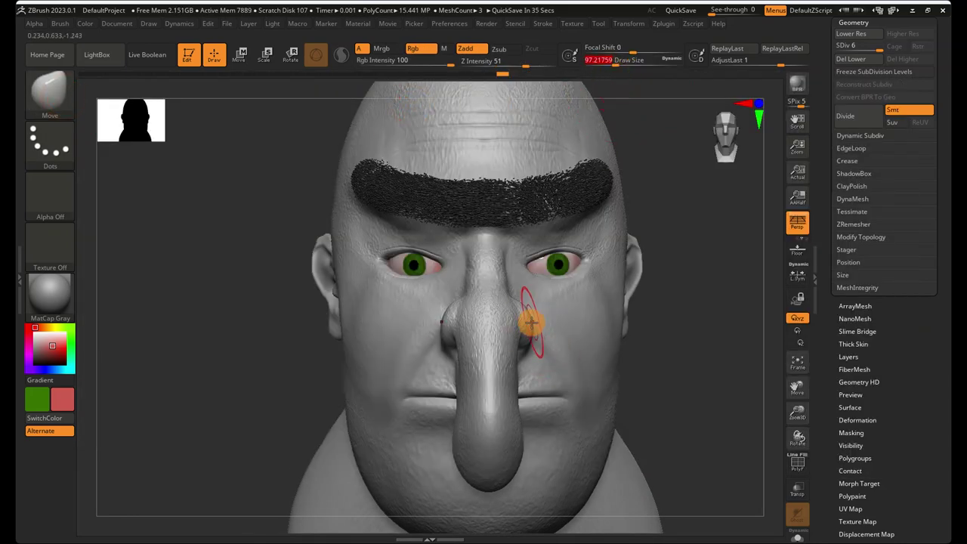
left_click_drag(484, 295, 461, 280)
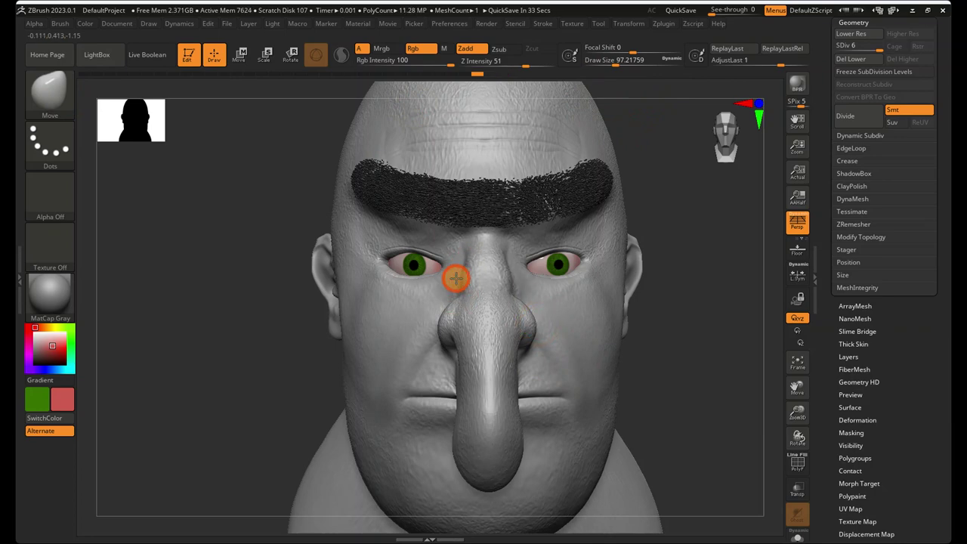
- Push in the front profile of the long nose from the side view with the Move brush
right_click_drag(692, 302, 619, 209, "ctrl")
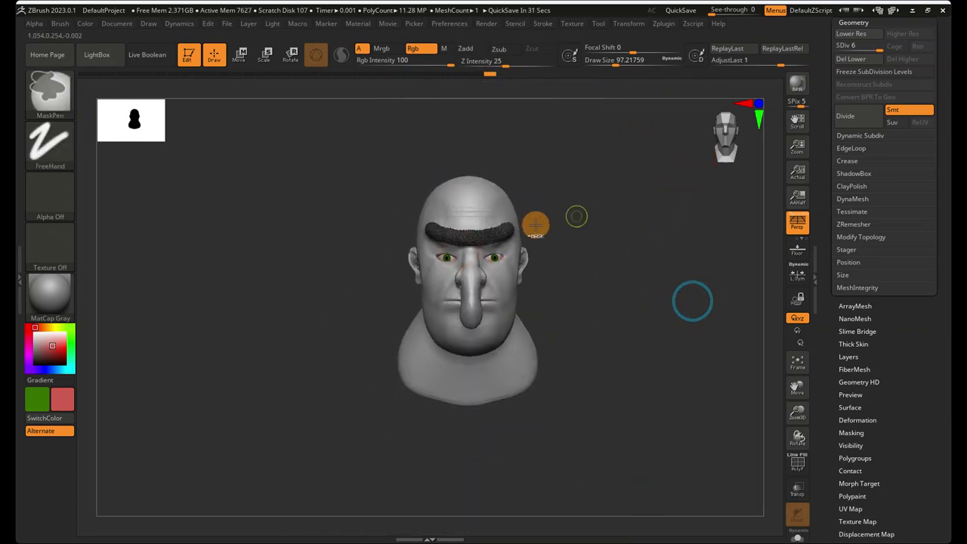
right_click_drag(535, 225, 664, 305, "ctrl")
right_click_drag(633, 351, 587, 350)
right_click_drag(426, 354, 476, 279, "alt")
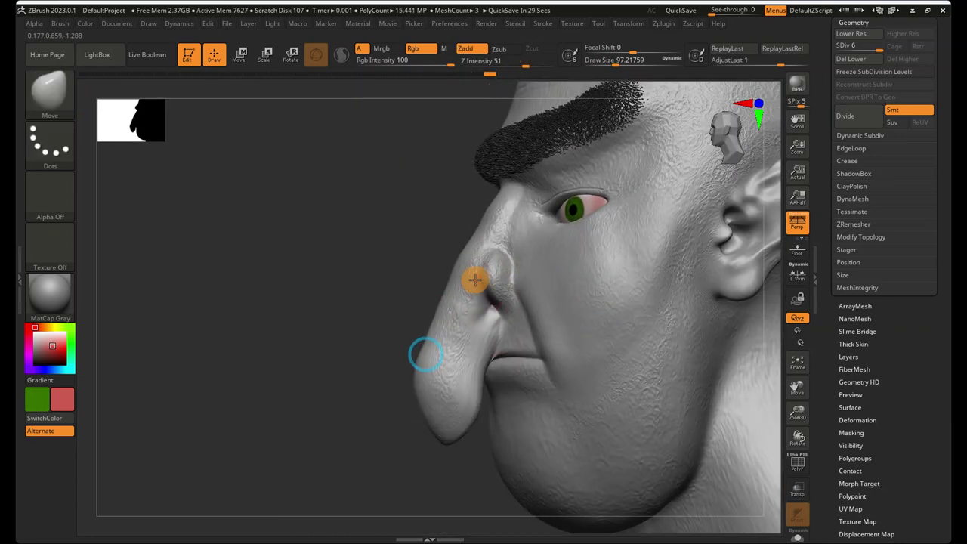
left_click_drag(430, 327, 436, 331)
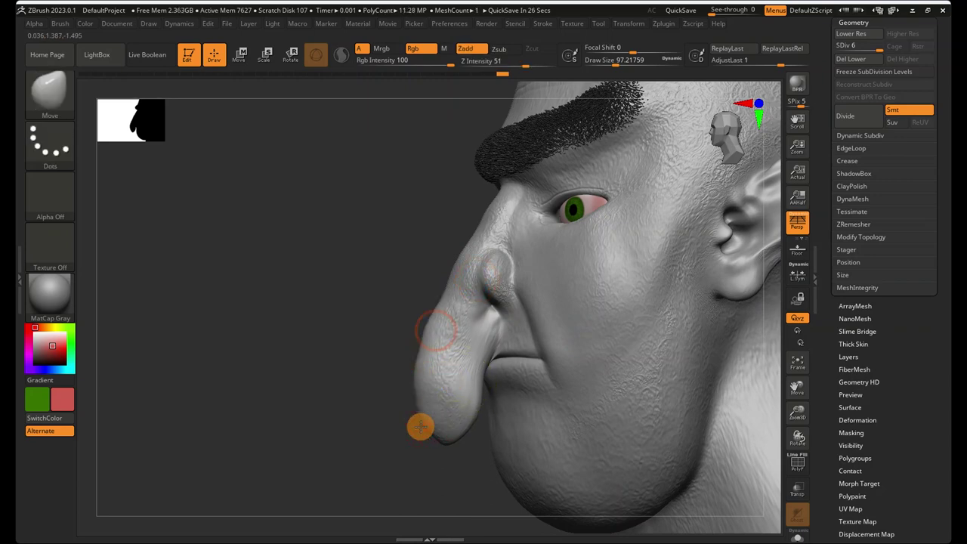
- Widen the drooping nose tip from the front with the Move brush at draw size about 136
right_click_drag(466, 425, 277, 355, "ctrl")
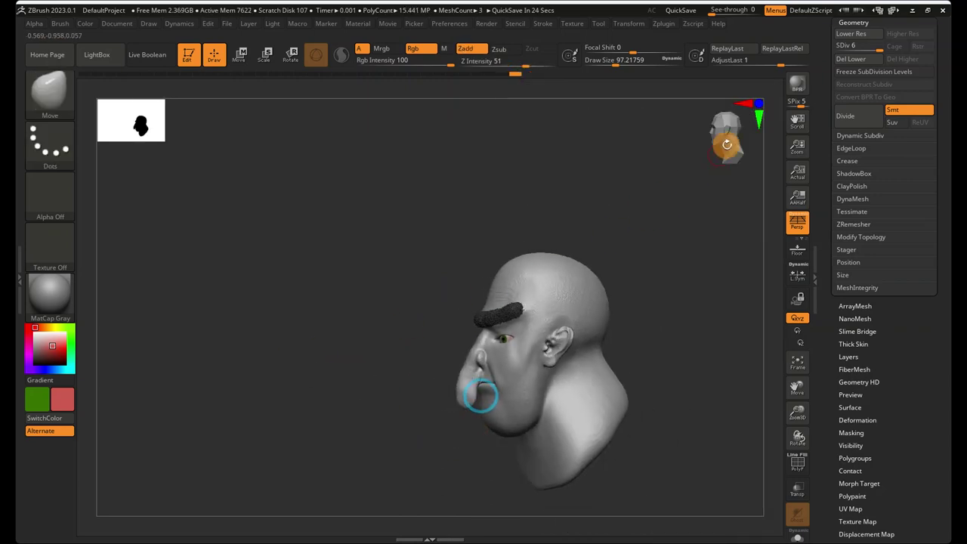
left_click(721, 147)
left_click(745, 146)
right_click_drag(559, 318, 733, 325, "ctrl")
right_click_drag(583, 445, 607, 232, "alt")
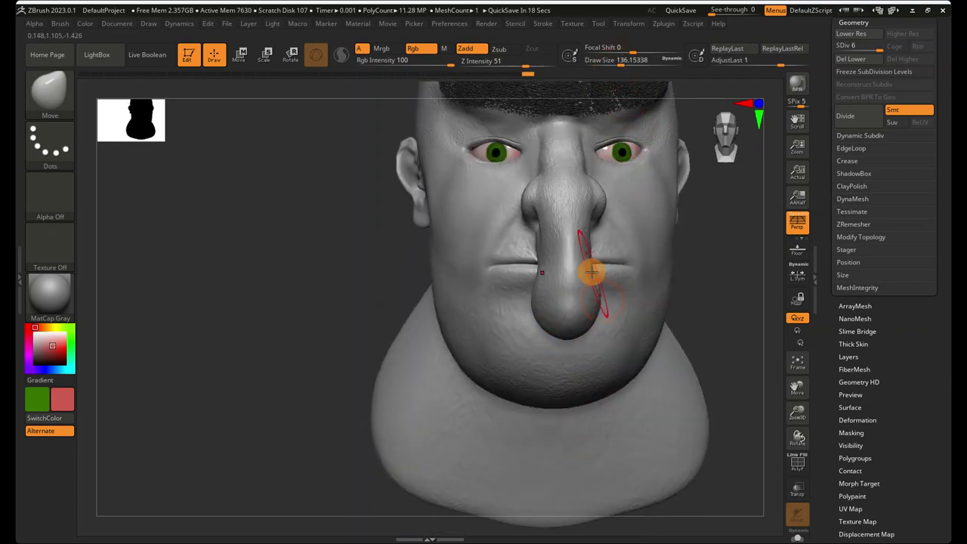
right_click_drag(537, 345, 609, 337)
right_click_drag(574, 293, 696, 133)
- Pull the nose tip downward in side view with the Move brush at draw size about 400
left_click(723, 138)
right_click_drag(682, 204, 445, 195, "ctrl")
right_click_drag(544, 189, 542, 205, "alt")
right_click_drag(485, 297, 647, 334, "ctrl")
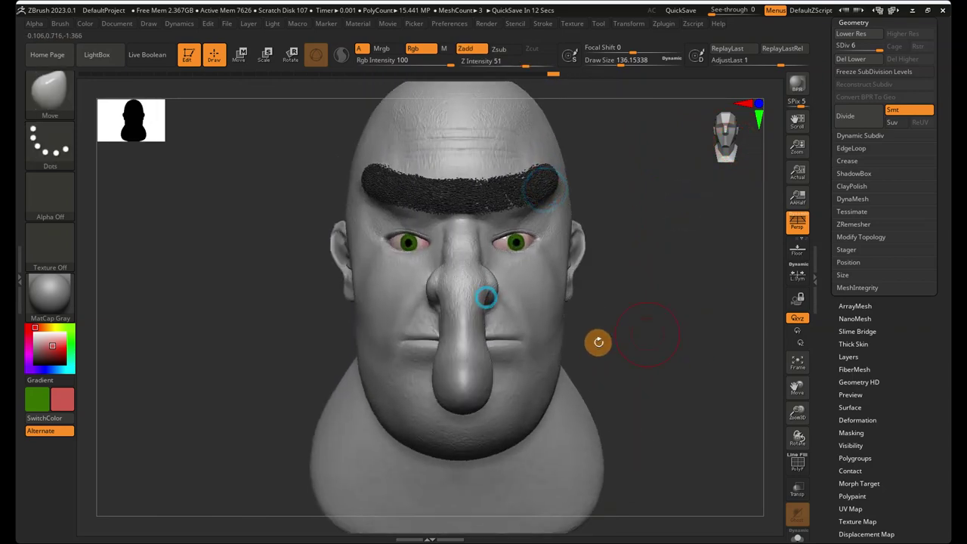
left_click_drag(645, 70, 647, 70)
mouse_move(583, 261)
right_mouse_down()
mouse_move(660, 283)
mouse_move(639, 280)
right_mouse_up()
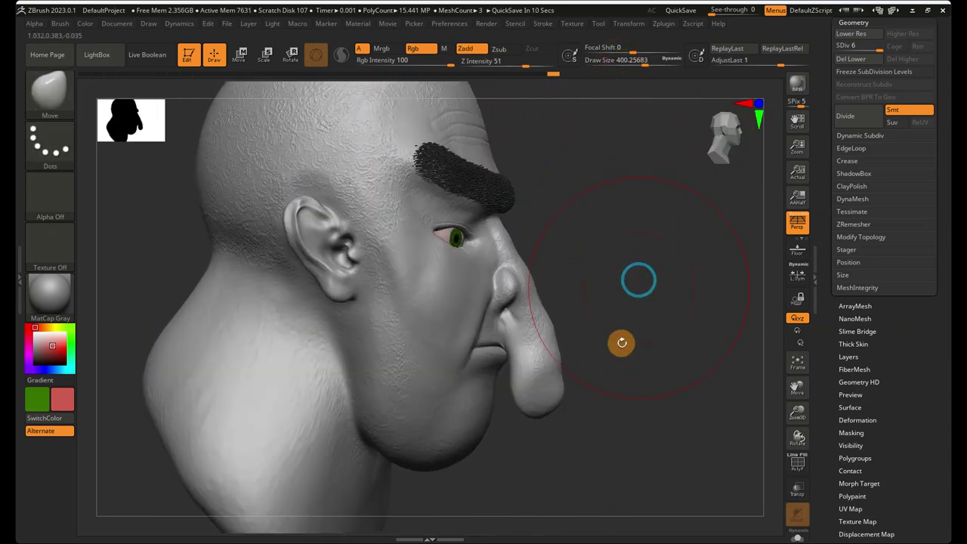
left_click_drag(543, 412, 544, 424)
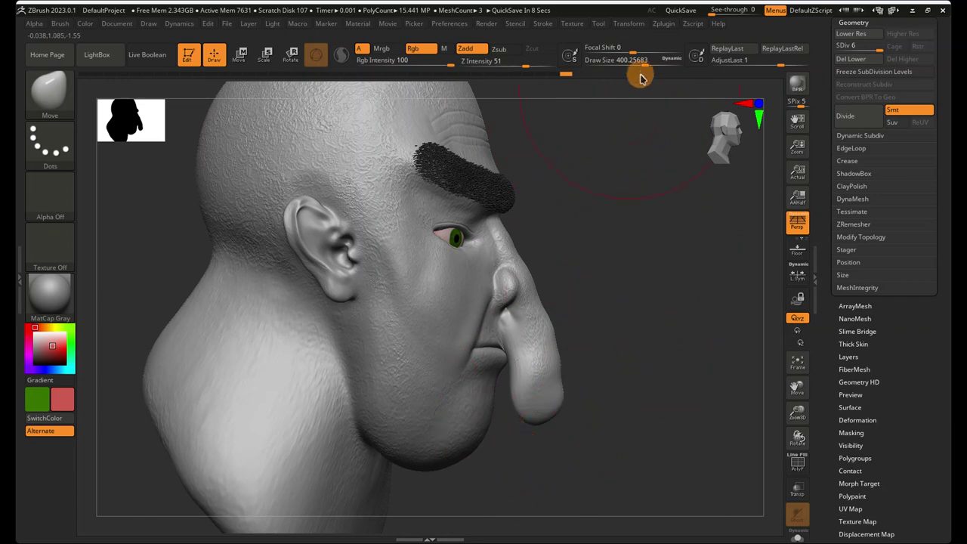
- Reduce the draw size to about 158 and extend the end of the nose further down
left_click_drag(635, 64, 621, 64)
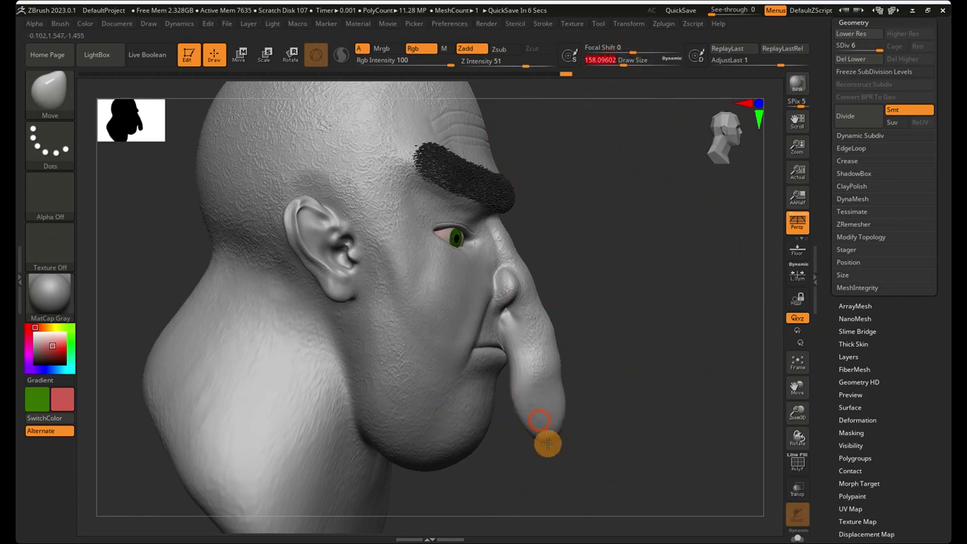
right_click_drag(537, 440, 494, 418)
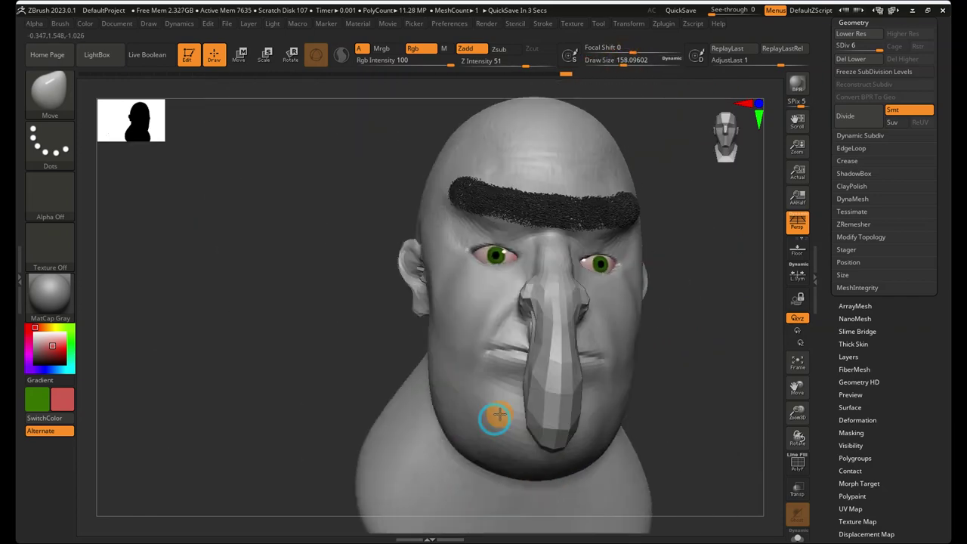
right_click_drag(670, 374, 655, 386)
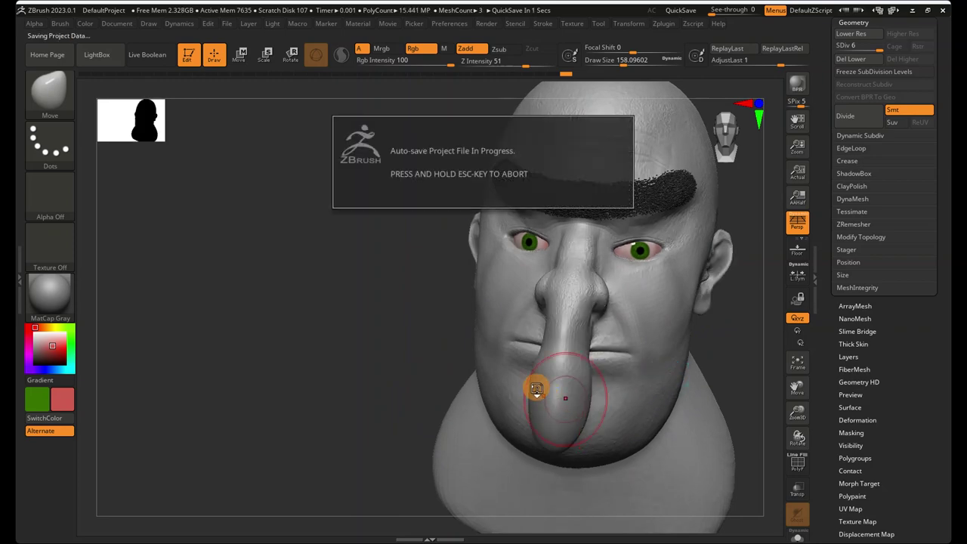
- Inspect the head and the reshaped long nose from several angles and distances
right_click_drag(354, 289, 432, 351)
right_click_drag(546, 447, 676, 441, "ctrl")
right_click_drag(466, 384, 487, 369)
right_click_drag(660, 392, 650, 188, "ctrl")
left_click_drag(721, 142, 699, 139)
right_click_drag(555, 309, 386, 284, "ctrl")
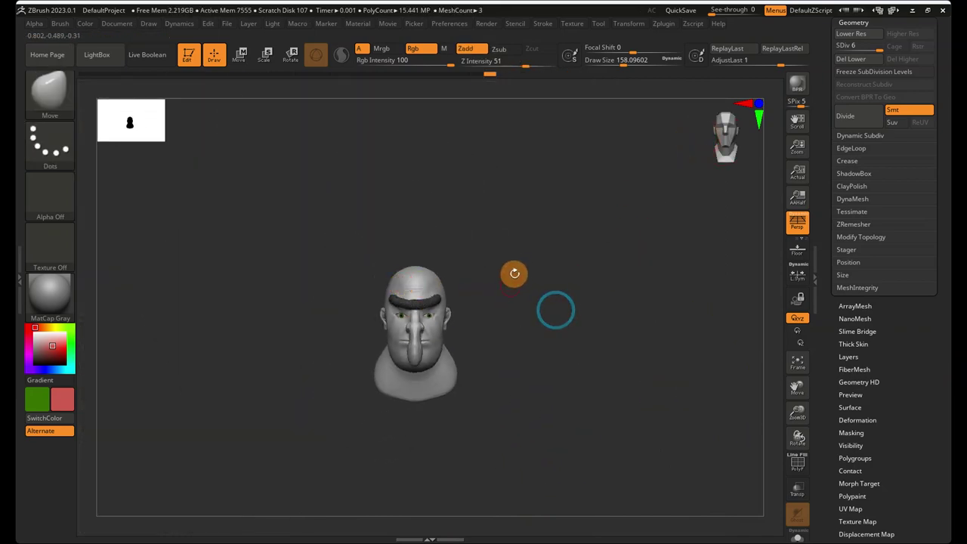
right_click_drag(466, 206, 762, 238, "ctrl")
right_click_drag(555, 220, 586, 263, "alt")
right_click_drag(382, 180, 548, 354, "ctrl")
right_click_drag(373, 231, 744, 292, "ctrl")
right_click_drag(442, 390, 725, 412, "ctrl")
right_click_drag(550, 423, 582, 192, "alt")
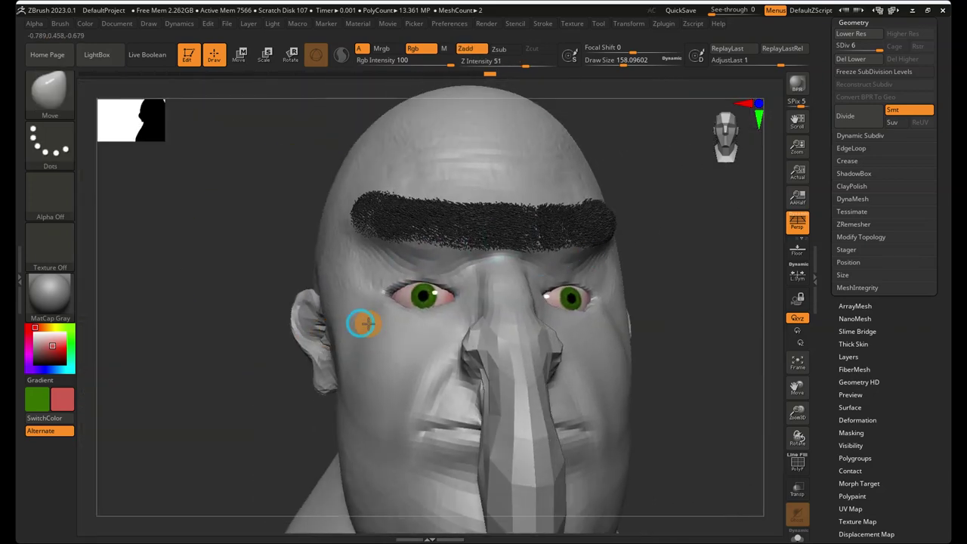
right_click_drag(362, 322, 740, 162)
left_click(739, 132)
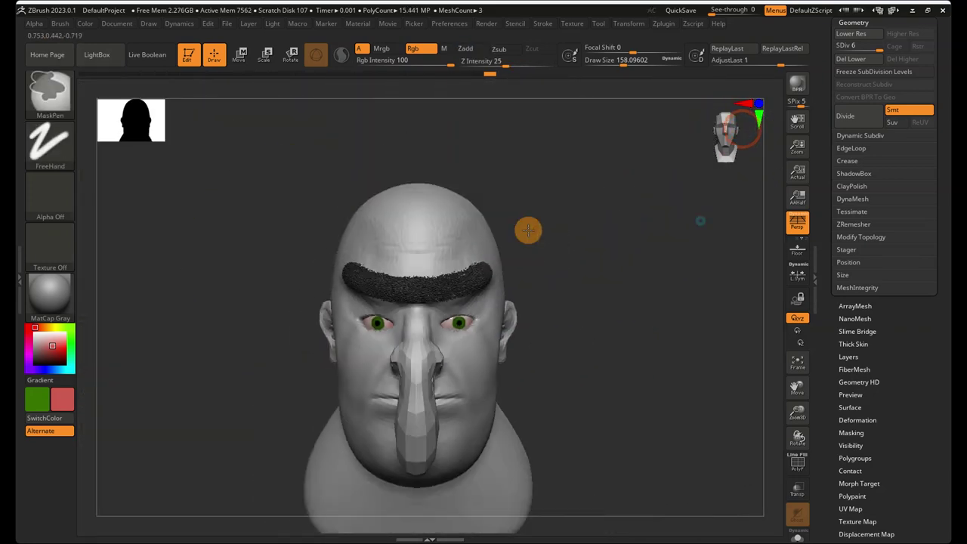
mouse_move(526, 226)
right_mouse_down()
mouse_move(451, 274)
mouse_move(462, 209)
mouse_move(556, 208)
right_mouse_up()
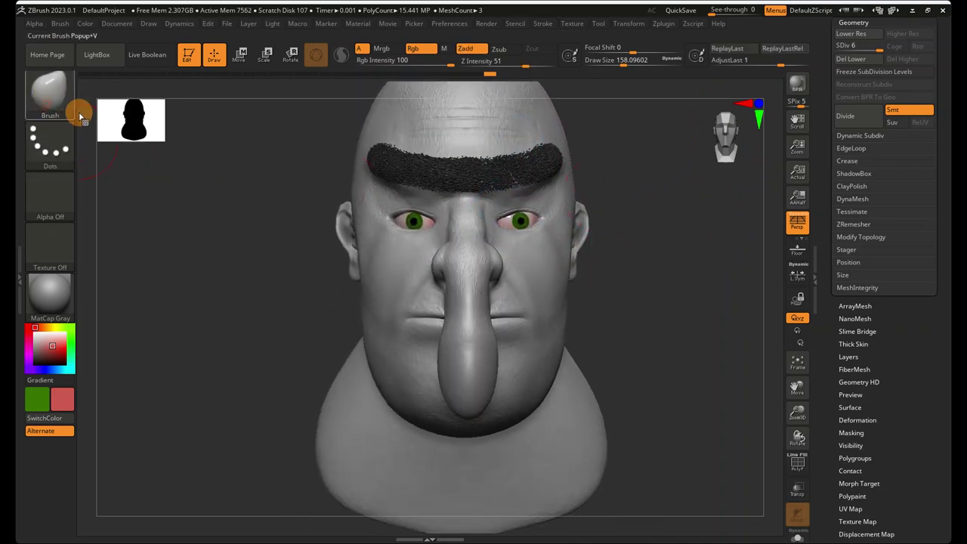
- Switch to the Standard brush and mask a goatee-shaped band around the mouth and chin at draw size about 31
left_click(50, 92)
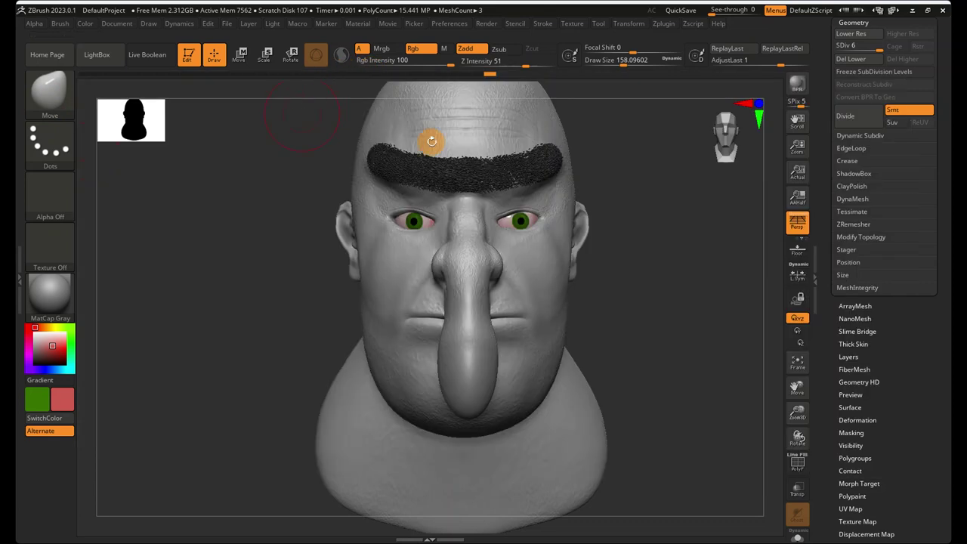
left_click(45, 106)
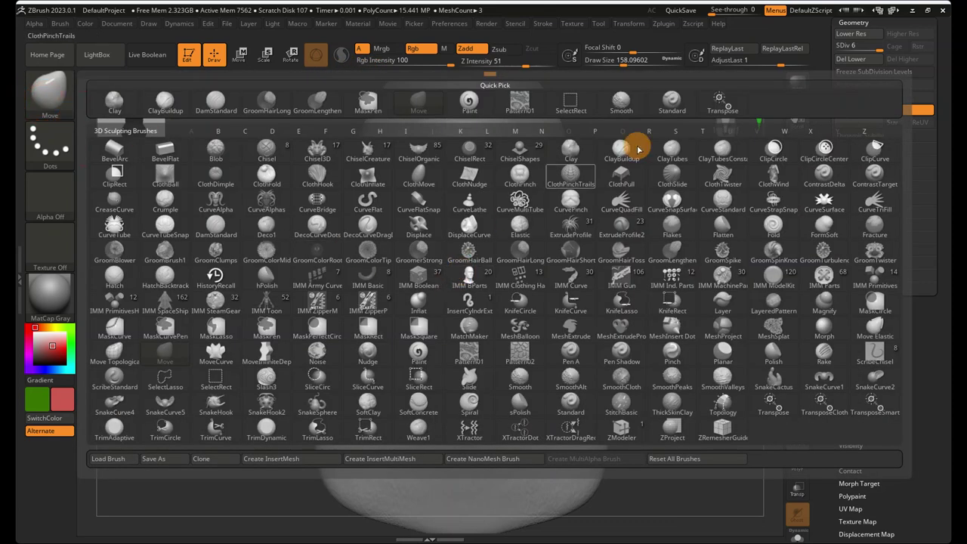
left_click(679, 106)
left_click_drag(606, 64, 605, 64)
mouse_move(489, 226)
right_mouse_down("ctrl")
mouse_move(506, 319)
mouse_move(519, 315)
mouse_move(511, 293)
mouse_move(516, 306)
right_mouse_up("ctrl")
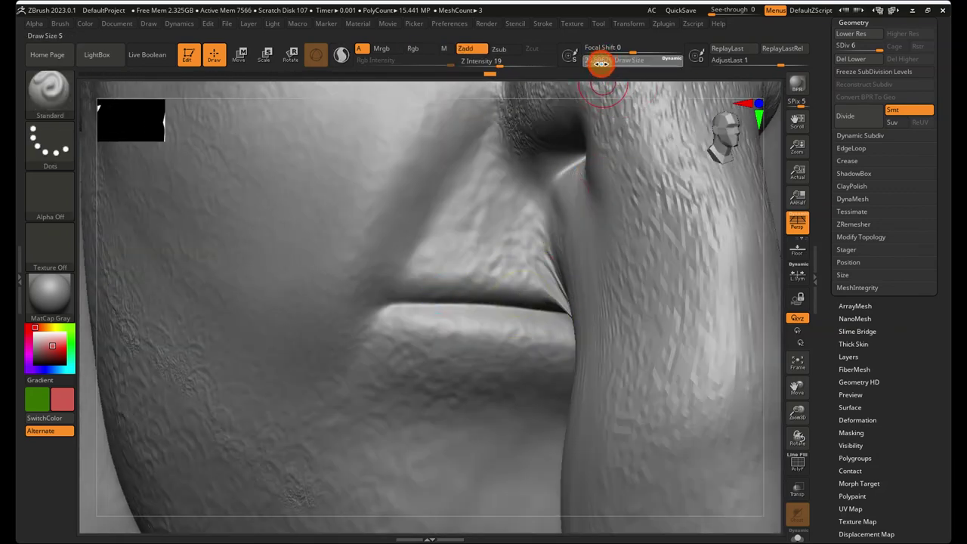
mouse_move(431, 248)
left_mouse_down("ctrl")
mouse_move(492, 235)
mouse_move(353, 255)
mouse_move(330, 410)
mouse_move(391, 516)
mouse_move(507, 518)
mouse_move(509, 477)
left_mouse_up("ctrl")
mouse_move(502, 450)
right_mouse_down("alt")
mouse_move(497, 309)
mouse_move(546, 346)
right_mouse_up("alt")
left_click_drag(495, 365, 532, 353, "ctrl")
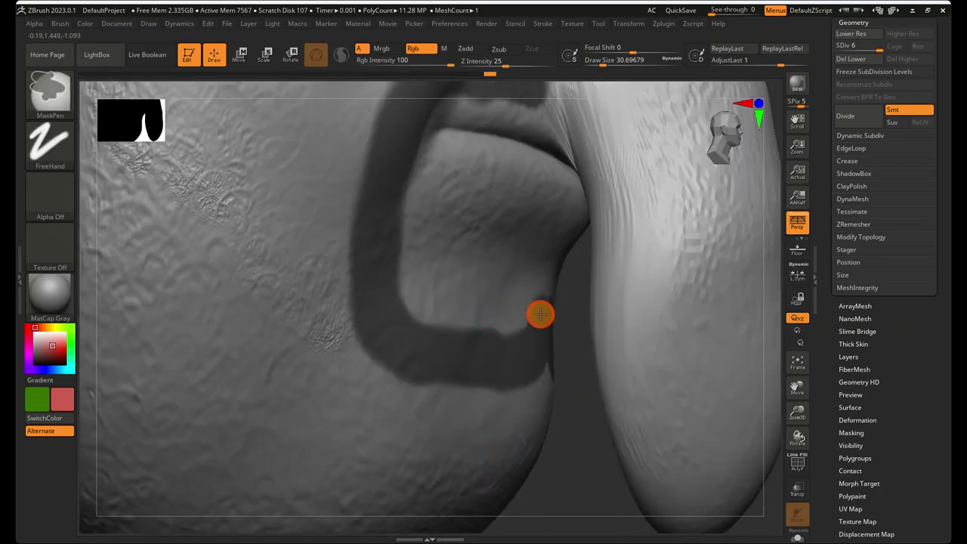
- Mask a strip from the ear along the jaw and begin filling the beard area at draw size about 51
right_click_drag(544, 373, 358, 332, "ctrl")
right_click_drag(443, 325, 488, 384, "ctrl")
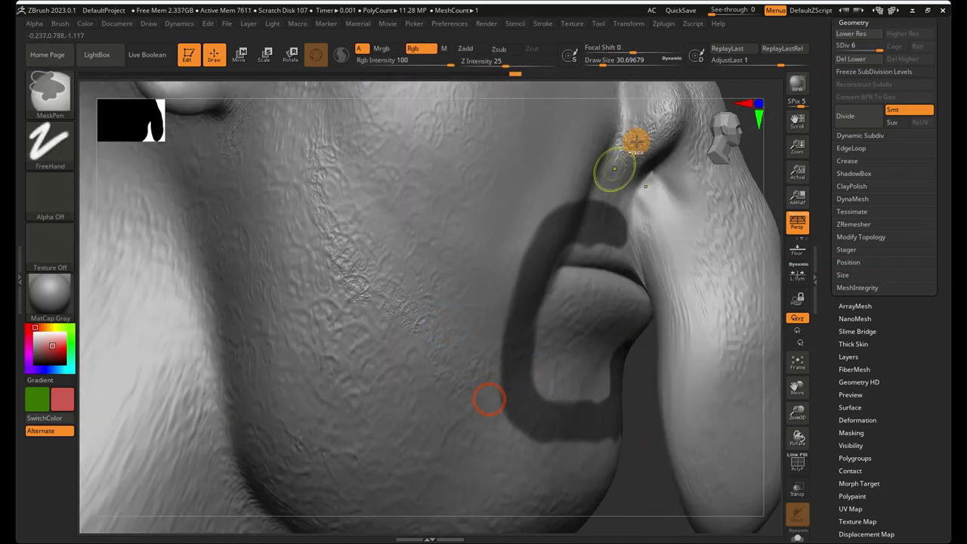
right_click_drag(633, 219, 606, 91, "ctrl")
left_click(606, 65)
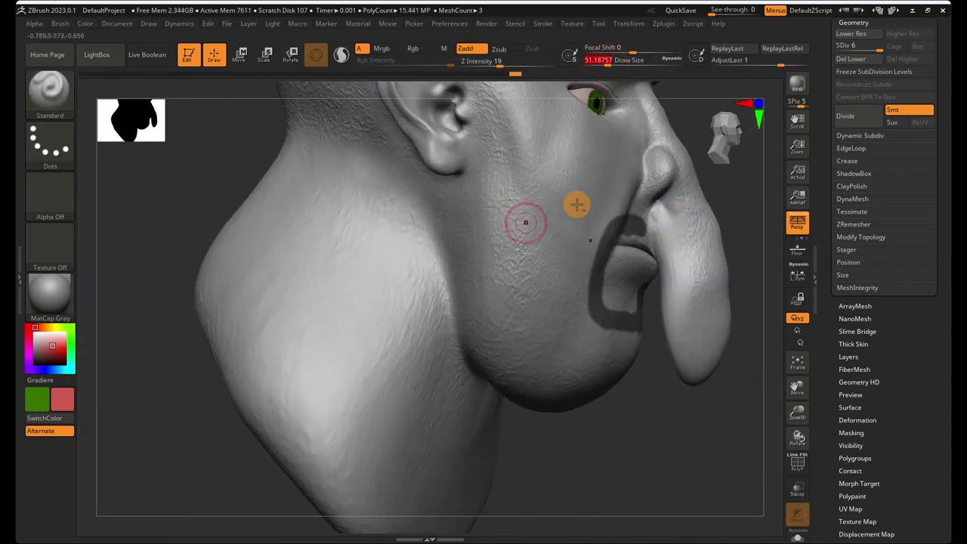
right_click_drag(622, 199, 579, 352, "alt")
right_click_drag(473, 367, 469, 257, "alt")
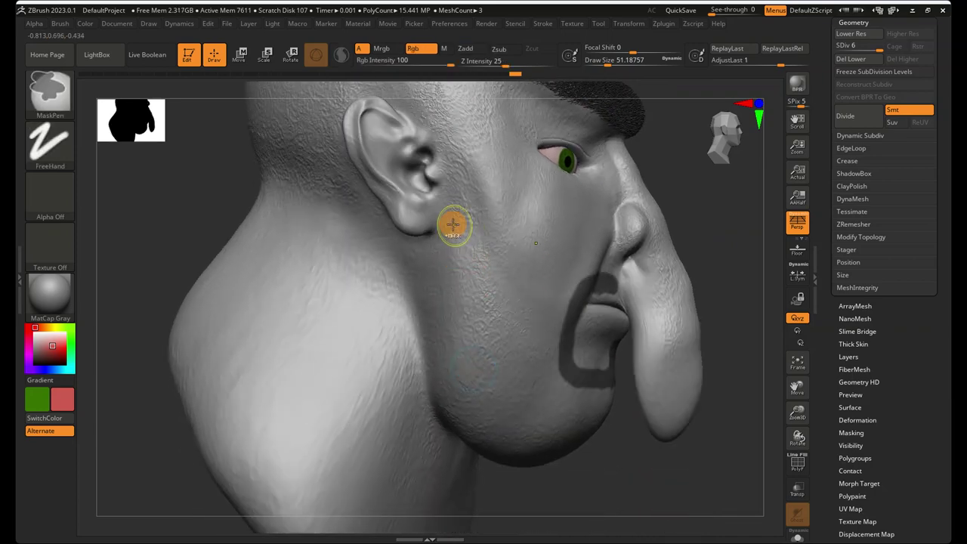
left_click_drag(453, 224, 450, 315, "ctrl")
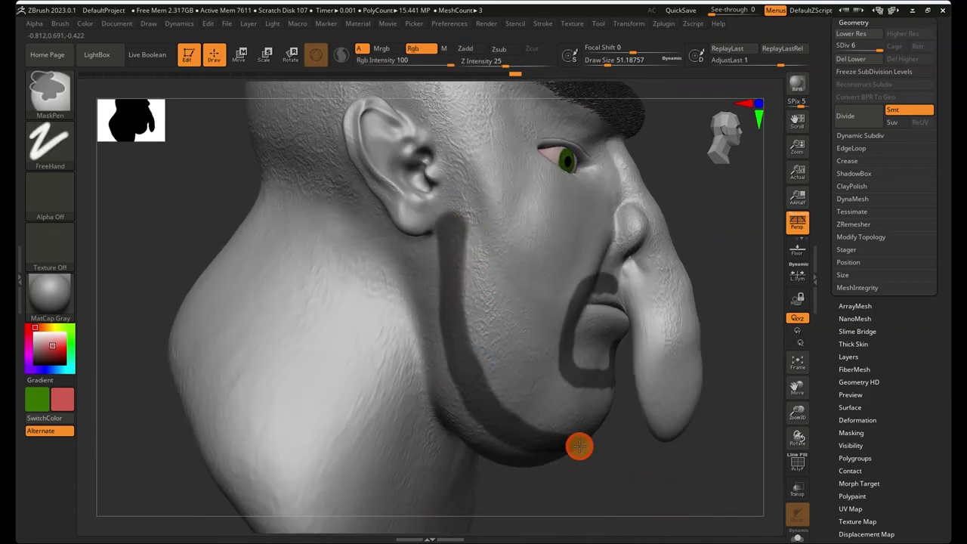
mouse_move(571, 380)
left_mouse_down("ctrl")
mouse_move(492, 371)
mouse_move(554, 423)
left_mouse_up("ctrl")
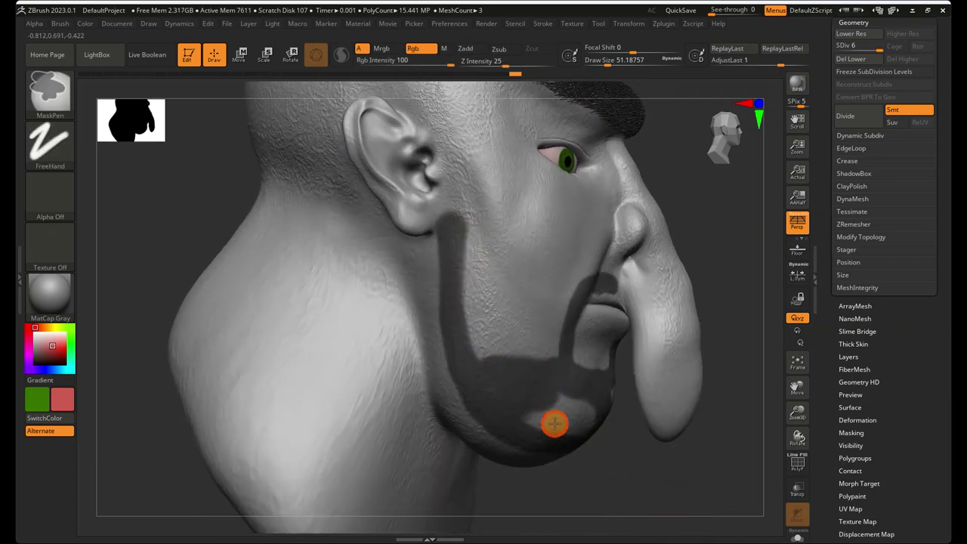
- Complete the beard mask over the chin and extend its upper edge across the cheeks at draw size about 27
mouse_move(617, 455)
left_mouse_down("alt")
mouse_move(522, 352)
mouse_move(503, 300)
mouse_move(449, 345)
mouse_move(566, 350)
left_mouse_up("alt")
right_click_drag(551, 376, 395, 345)
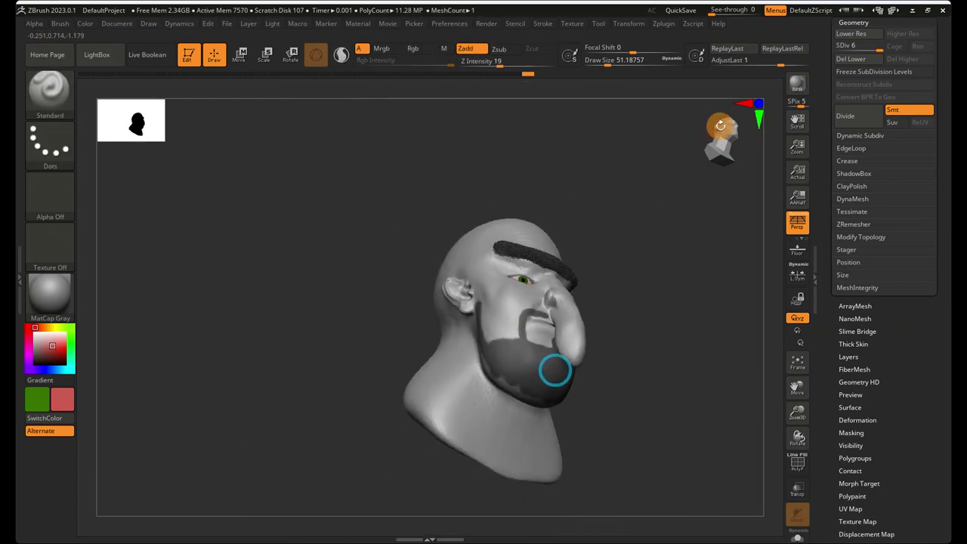
left_click(712, 134)
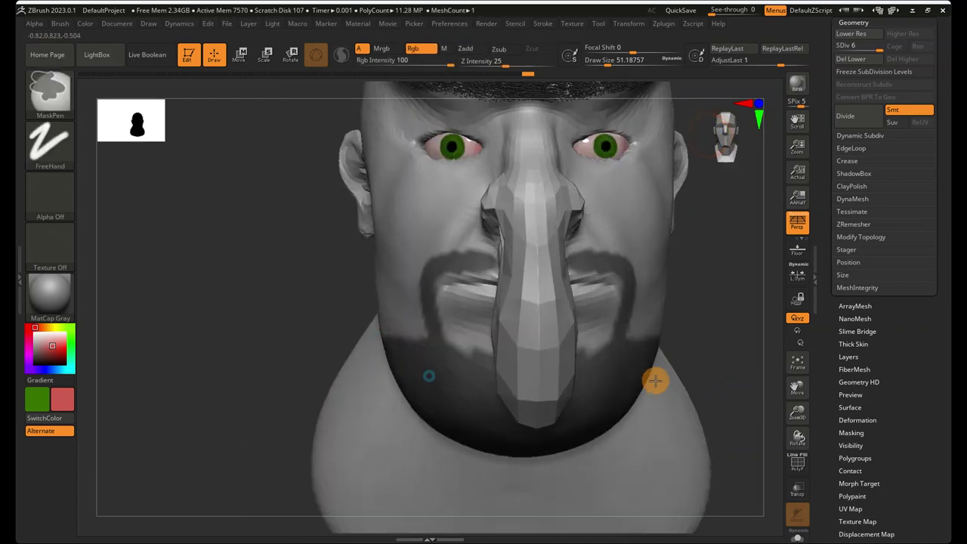
right_click_drag(654, 380, 428, 222)
left_click_drag(604, 62, 602, 62)
left_click_drag(430, 213, 374, 312, "ctrl")
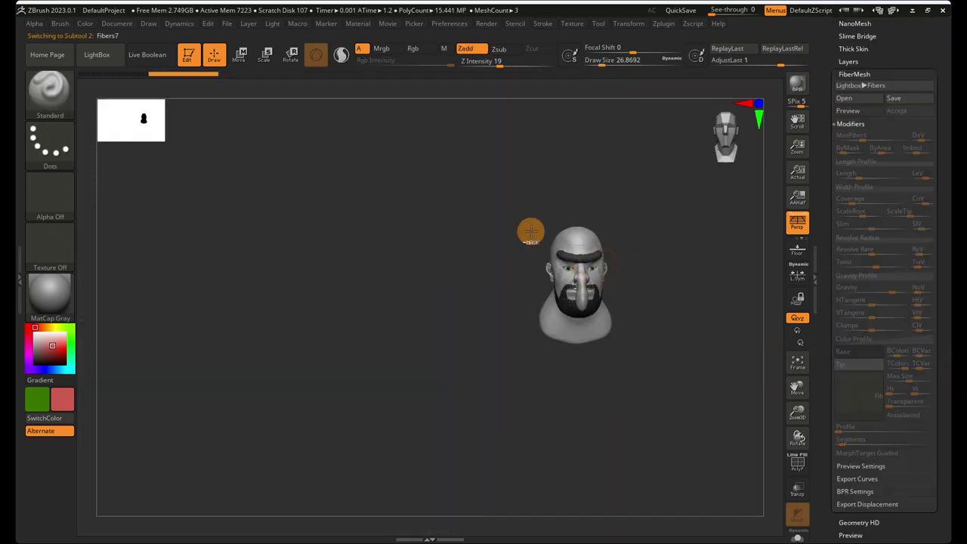
- Smooth the beard fibers on the face with the Smooth brush at draw size 1000
mouse_move(639, 246)
right_mouse_down("ctrl")
mouse_move(677, 279)
mouse_move(628, 294)
right_mouse_up("ctrl")
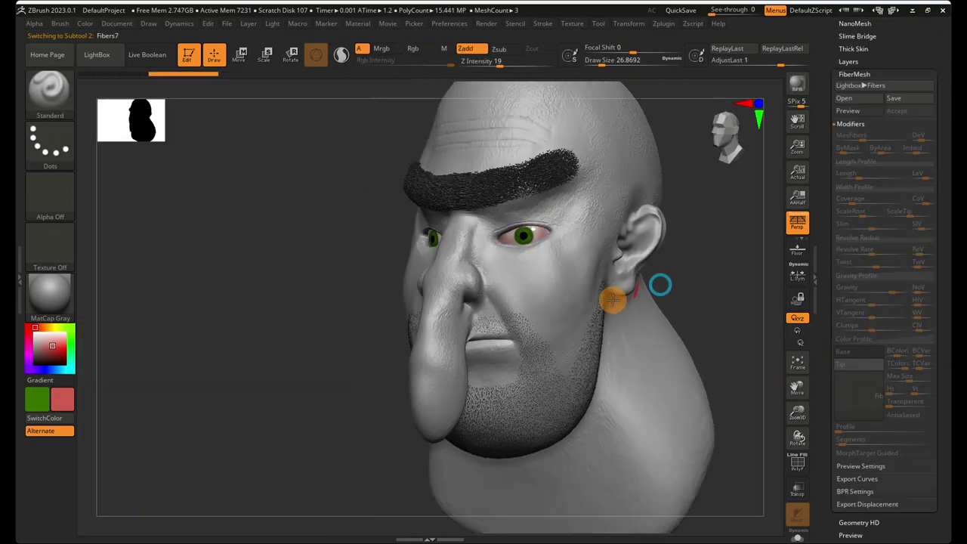
right_click_drag(493, 313, 730, 328, "ctrl")
right_click_drag(672, 317, 684, 272, "ctrl")
mouse_move(591, 277)
right_mouse_down("ctrl")
mouse_move(656, 279)
mouse_move(529, 357)
right_mouse_up("ctrl")
mouse_move(647, 269)
right_mouse_down("ctrl")
mouse_move(397, 235)
mouse_move(601, 177)
right_mouse_up("ctrl")
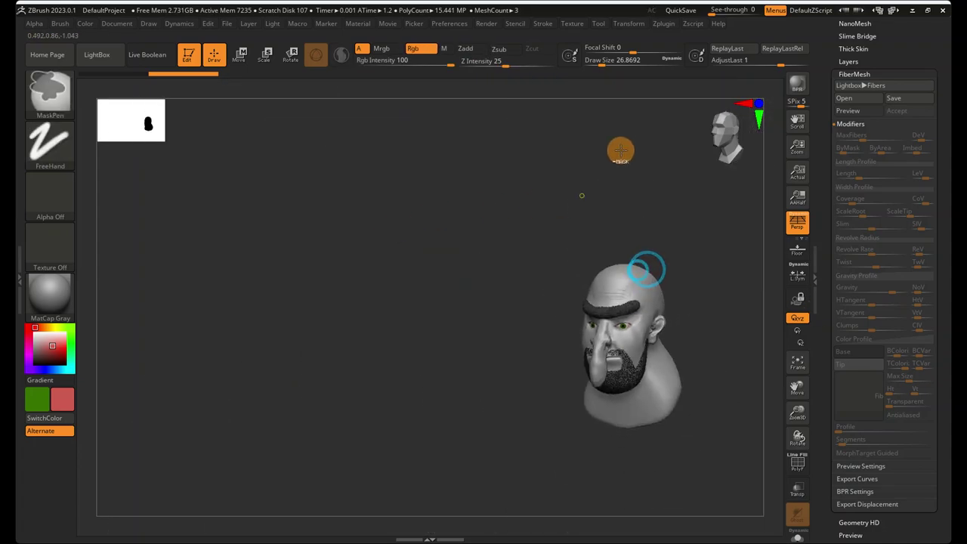
left_click_drag(600, 57, 676, 70)
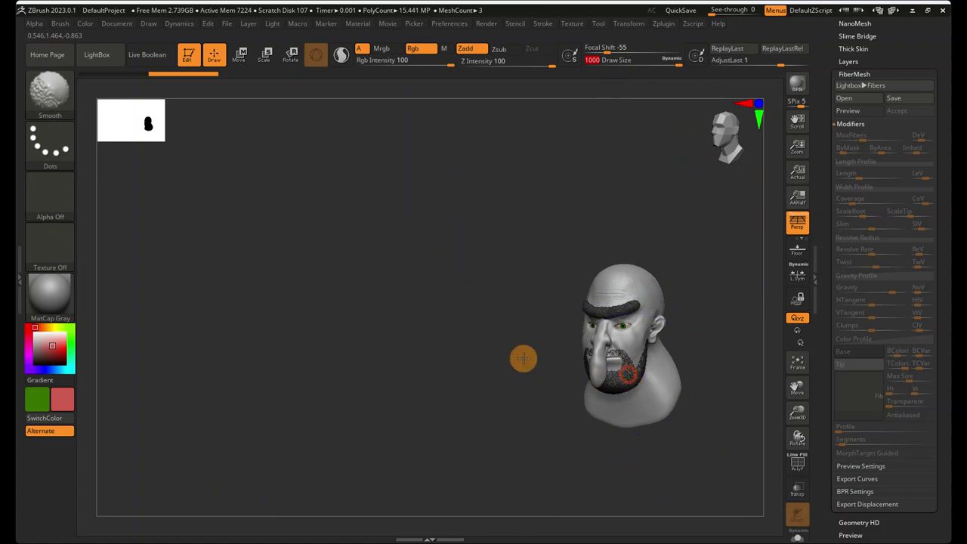
left_click_drag(623, 394, 474, 356, "shift")
mouse_move(491, 355)
right_mouse_down()
mouse_move(542, 354)
mouse_move(647, 386)
right_mouse_up()
right_click_drag(544, 350, 664, 363, "ctrl")
mouse_move(511, 356)
right_mouse_down()
mouse_move(670, 376)
mouse_move(632, 356)
mouse_move(654, 354)
right_mouse_up()
right_click_drag(654, 354, 202, 256, "ctrl")
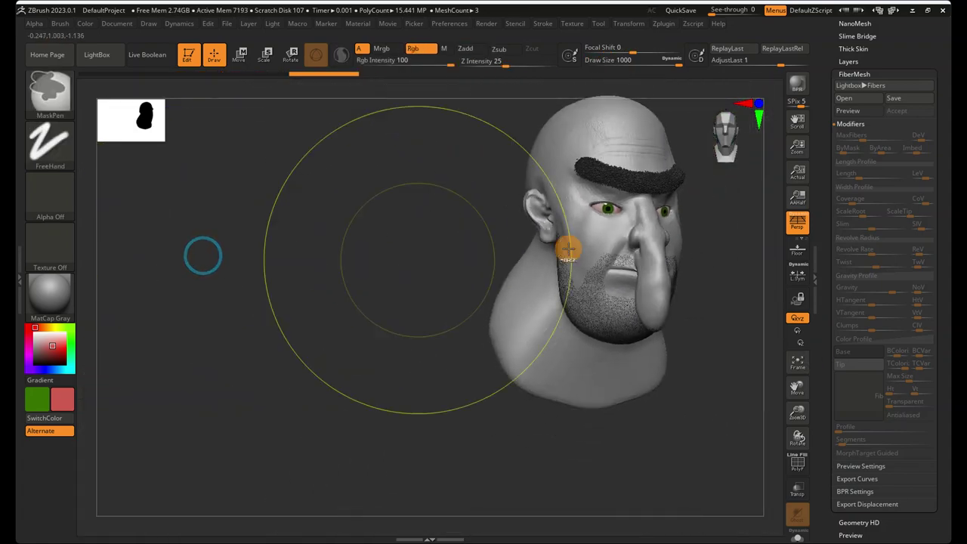
- Hide the Fibers7 beard subtool and make the PolySphere_2 head the active subtool
left_click(726, 141)
left_click(735, 145)
right_click_drag(699, 212, 577, 239, "ctrl")
scroll(839, 220, "up", 5)
left_click(861, 283)
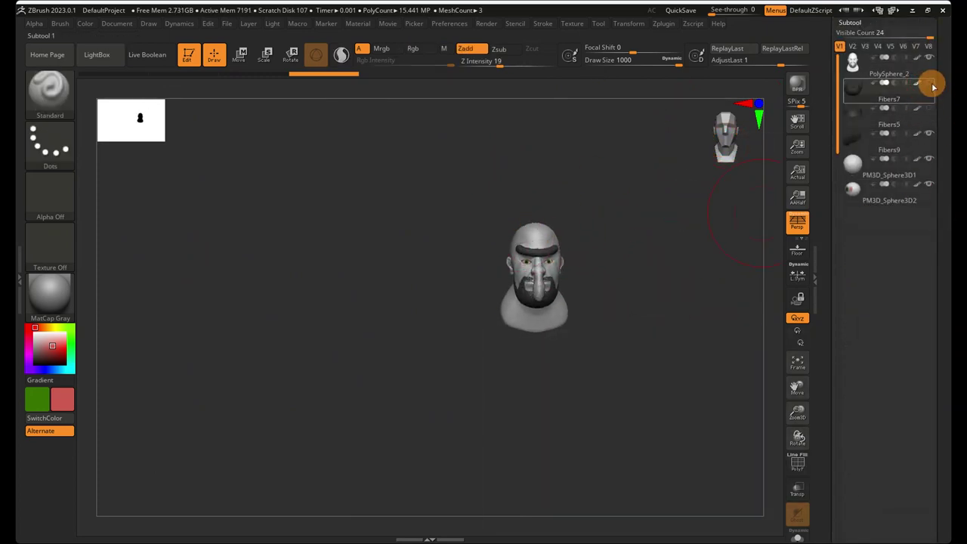
left_click_drag(929, 89, 929, 138)
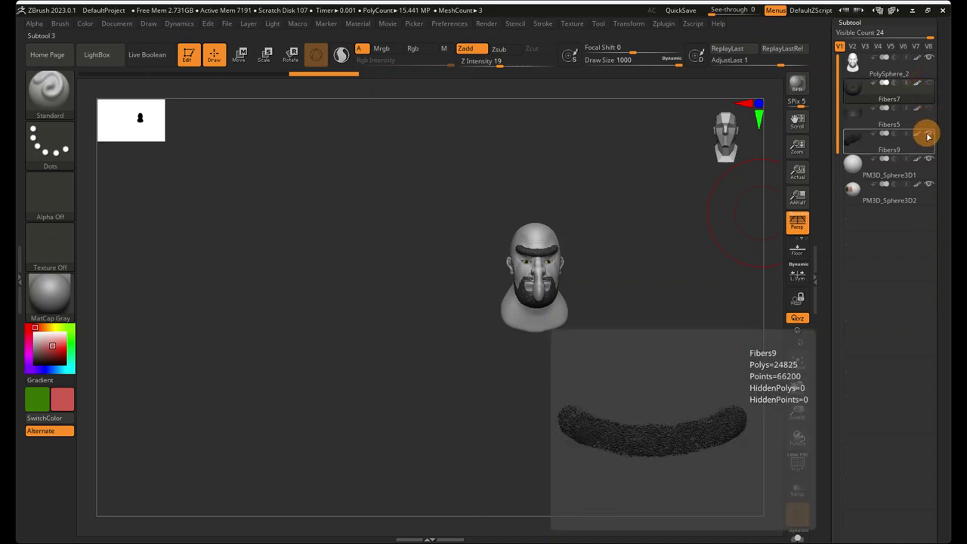
left_click(928, 130)
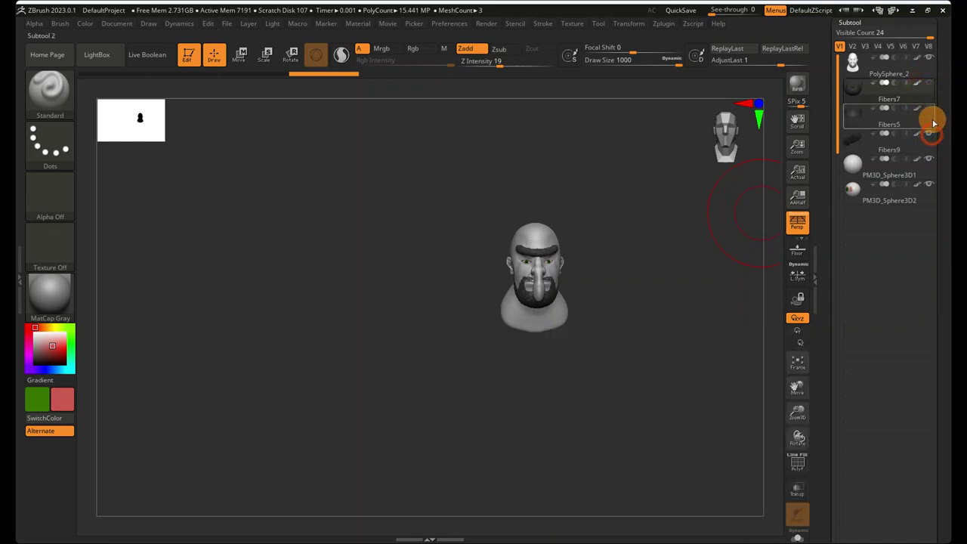
left_click(851, 64)
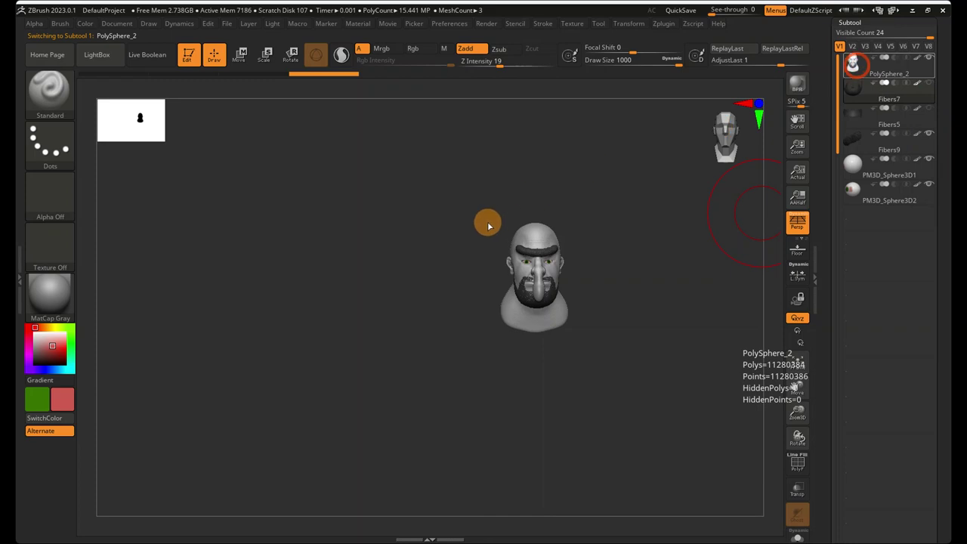
- Clear the beard mask from the head mesh
right_click_drag(462, 193, 740, 211, "ctrl")
scroll(872, 367, "down", 10)
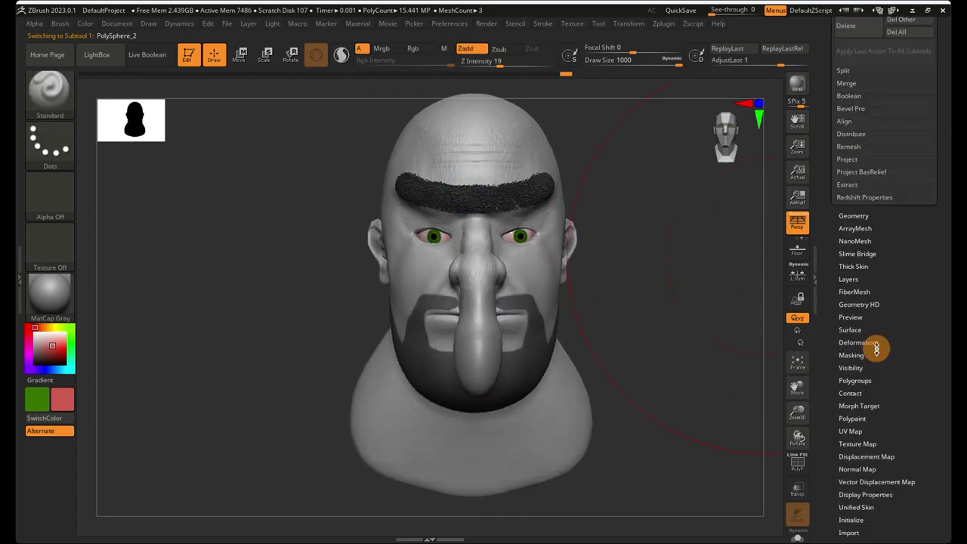
scroll(875, 348, "down", 3)
left_click(852, 249)
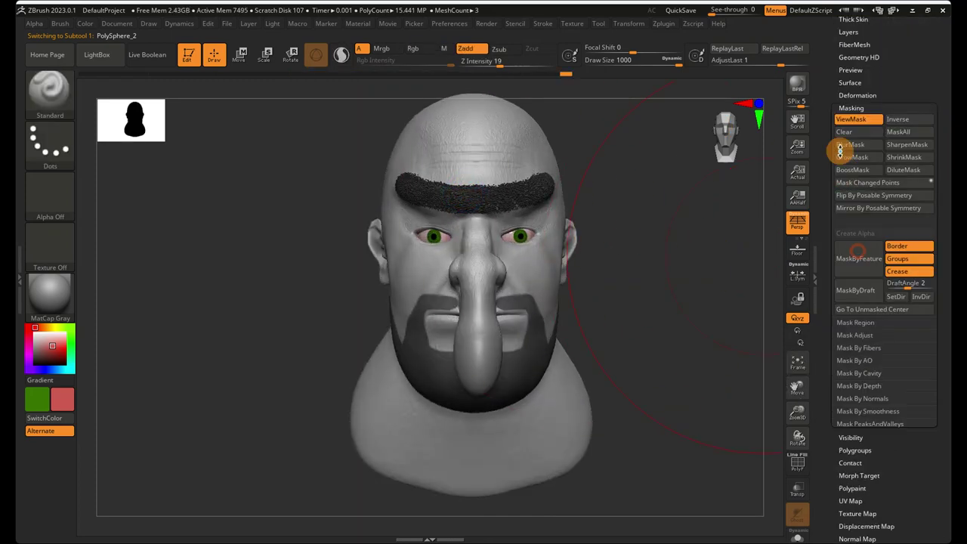
left_click(847, 135)
- Reduce the draw size to about 62, append a Sphere3D as a new subtool and select it
left_click_drag(624, 64, 610, 64)
key("f")
left_click_drag(946, 91, 945, 352)
left_click(849, 217)
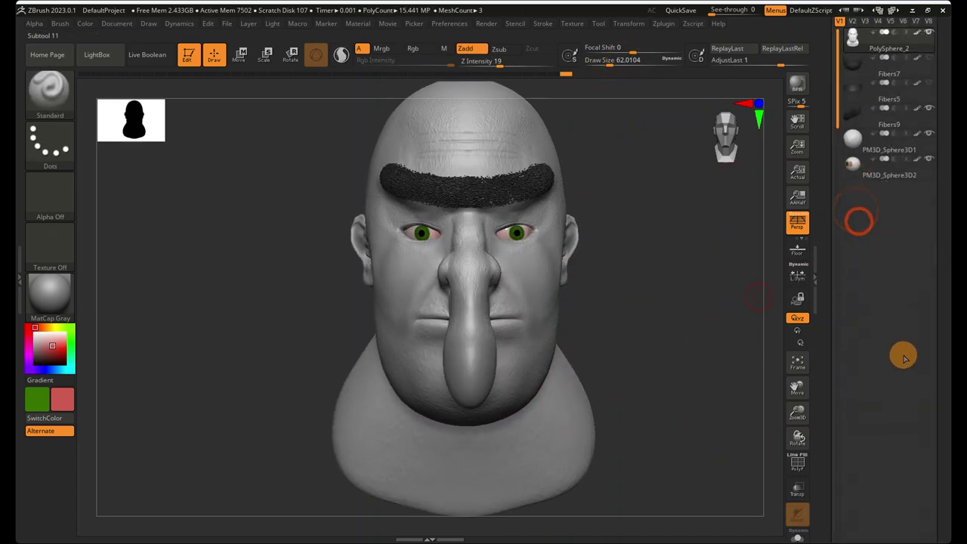
left_click(903, 336)
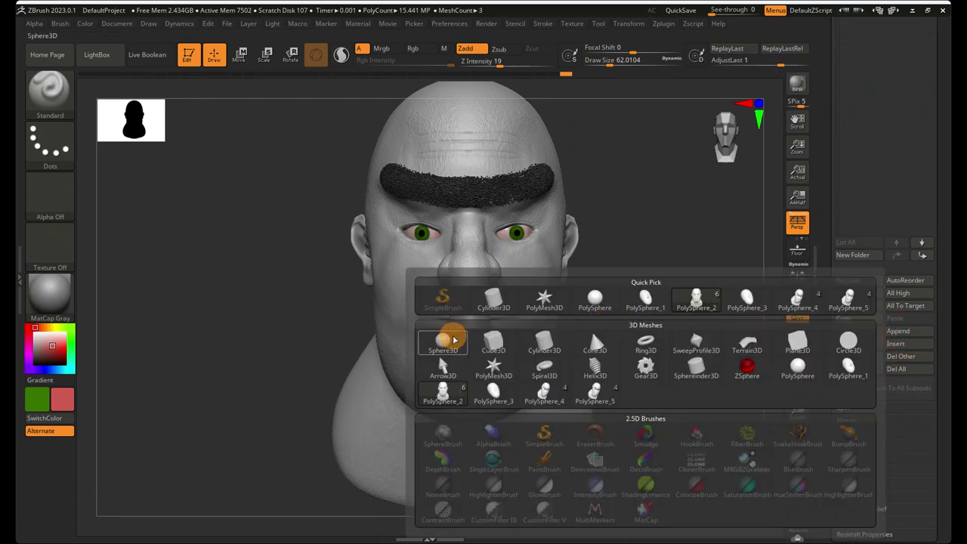
left_click(453, 340)
right_click_drag(552, 278, 736, 261, "ctrl")
scroll(880, 184, "up", 5)
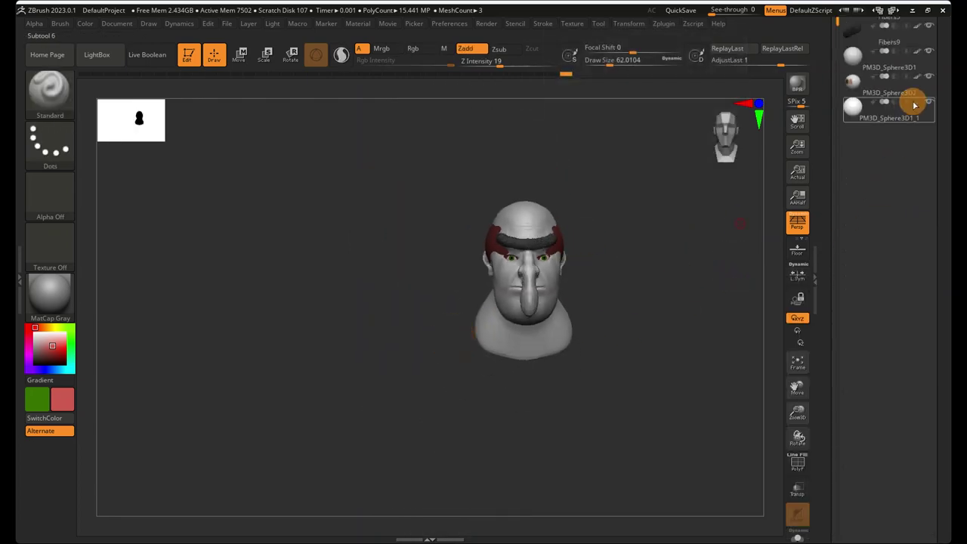
left_click(898, 117)
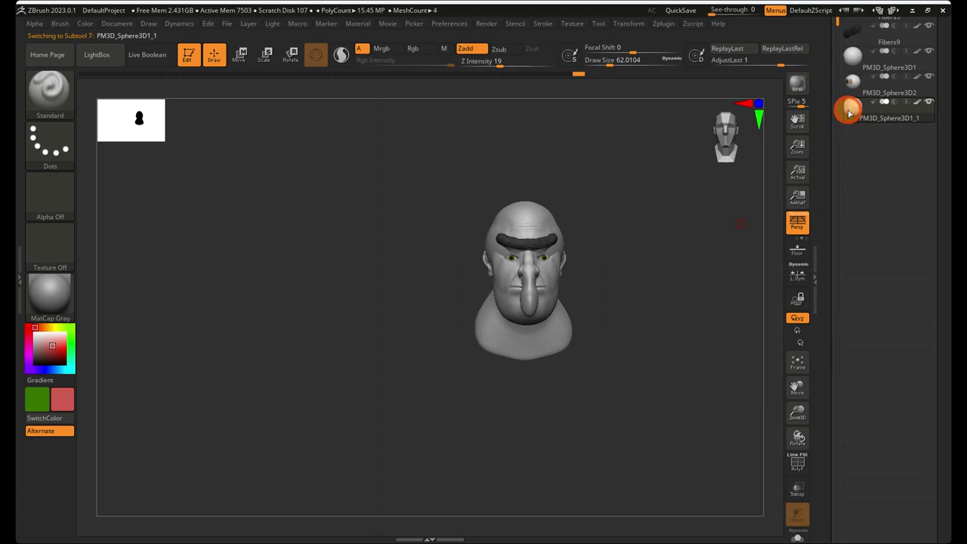
- Move the new sphere straight down to sit below the head as the base for the torso
left_click(240, 55)
mouse_move(523, 179)
left_mouse_down()
mouse_move(523, 168)
mouse_move(525, 371)
mouse_move(525, 166)
left_mouse_up()
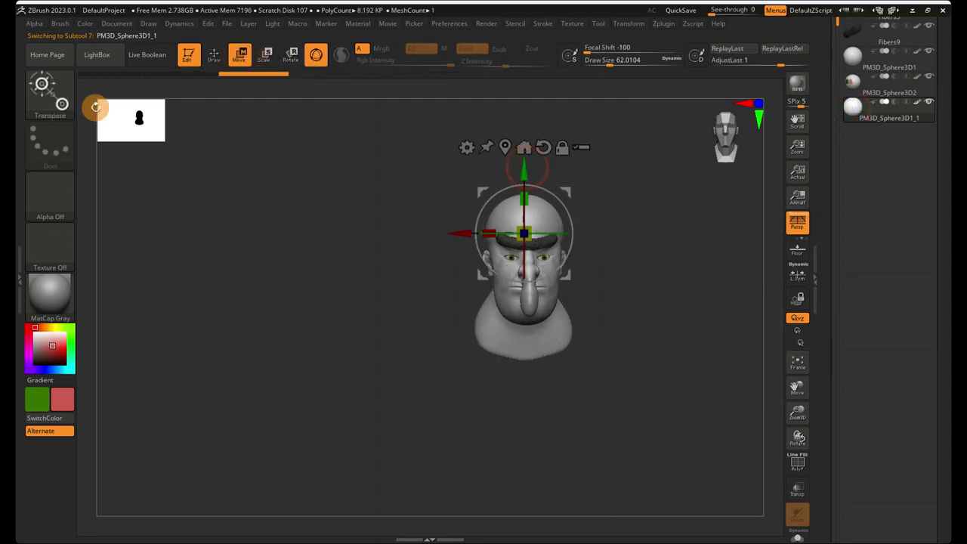
left_click(63, 107)
left_click(671, 102)
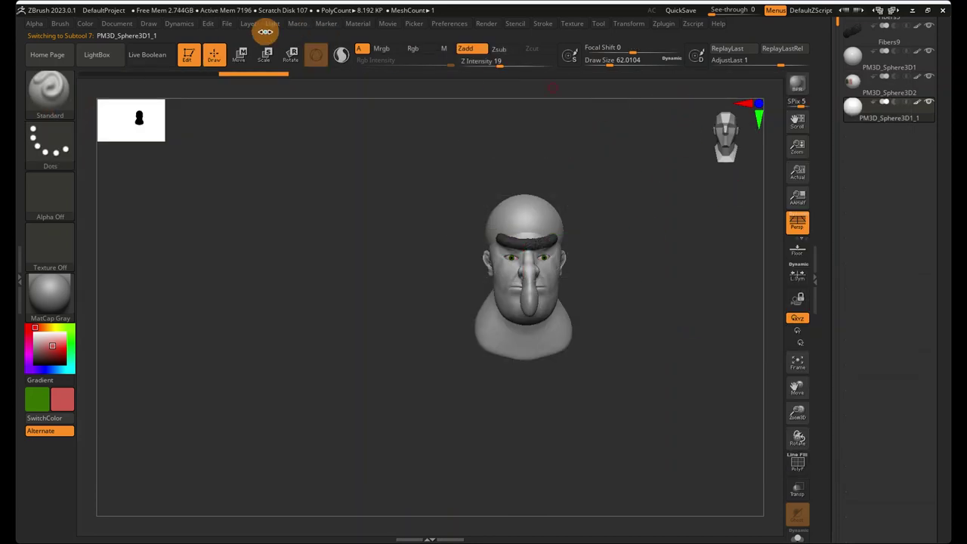
key("e")
left_click_drag(524, 173, 524, 319)
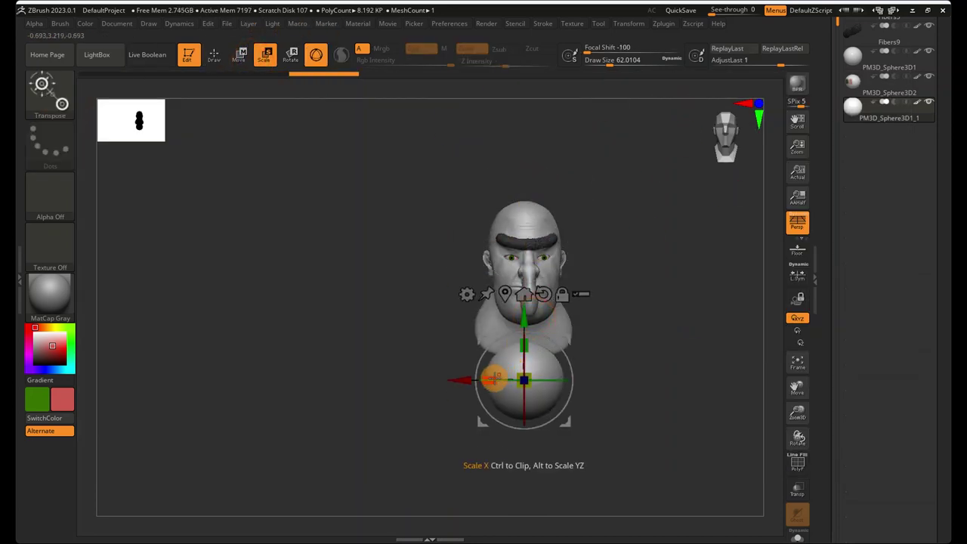
- Scale the sphere along its width, height and depth to begin a torso volume
left_click_drag(469, 378, 462, 381)
left_click_drag(529, 344, 536, 321)
left_click_drag(886, 117, 894, 328)
left_click(929, 194)
left_click(929, 193)
right_click_drag(574, 275, 639, 289)
left_click_drag(557, 381, 576, 384)
- Raise the sphere toward the neck, shift it back in side view and adjust its depth
left_click_drag(532, 319, 536, 297)
right_click_drag(541, 299, 517, 303)
left_click_drag(607, 359, 584, 351)
left_click_drag(522, 313, 522, 287)
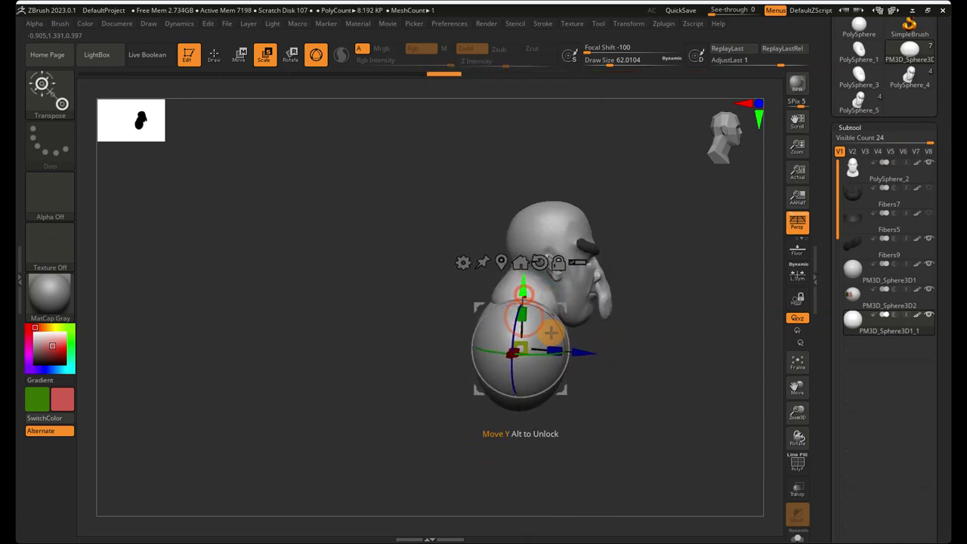
left_click_drag(552, 348, 559, 347)
- Inspect the torso and its join with the neck from the back, front, side and underside
right_click_drag(655, 343, 622, 339)
left_click_drag(709, 148, 706, 144)
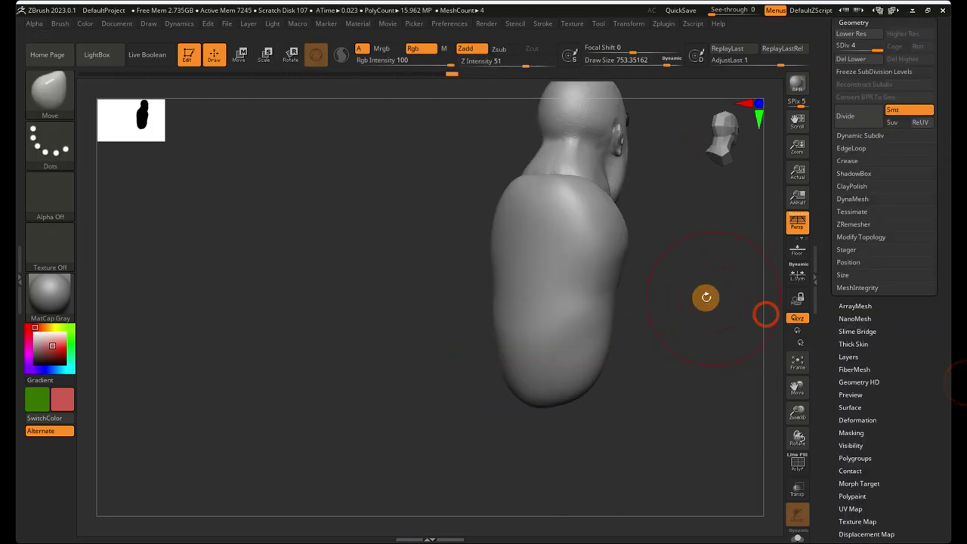
left_click_drag(705, 296, 709, 298)
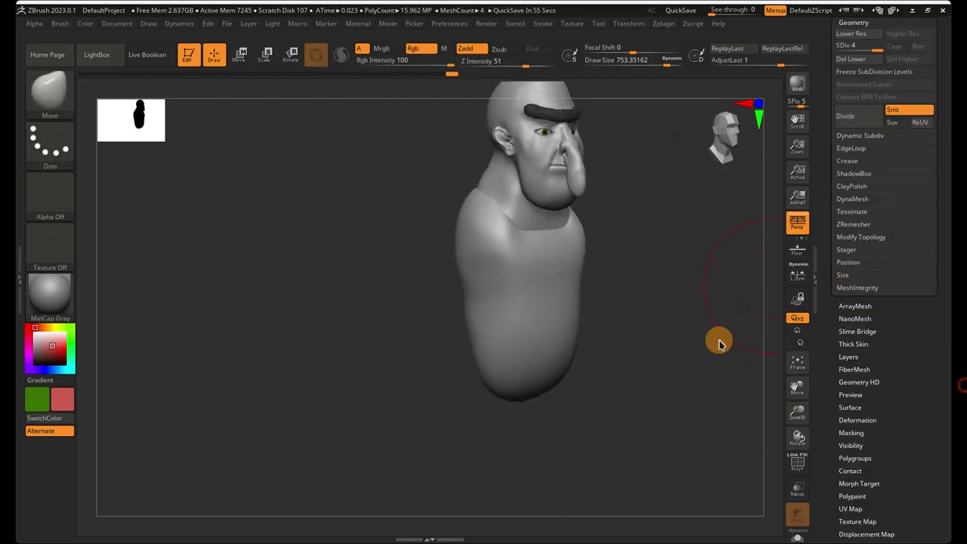
mouse_move(638, 319)
left_mouse_down()
mouse_move(612, 265)
mouse_move(633, 314)
left_mouse_up()
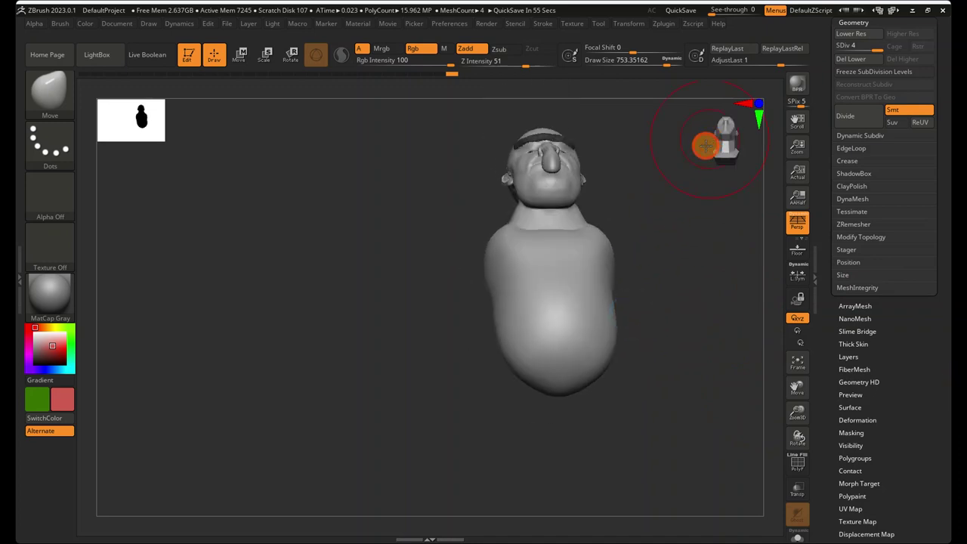
left_click(704, 146)
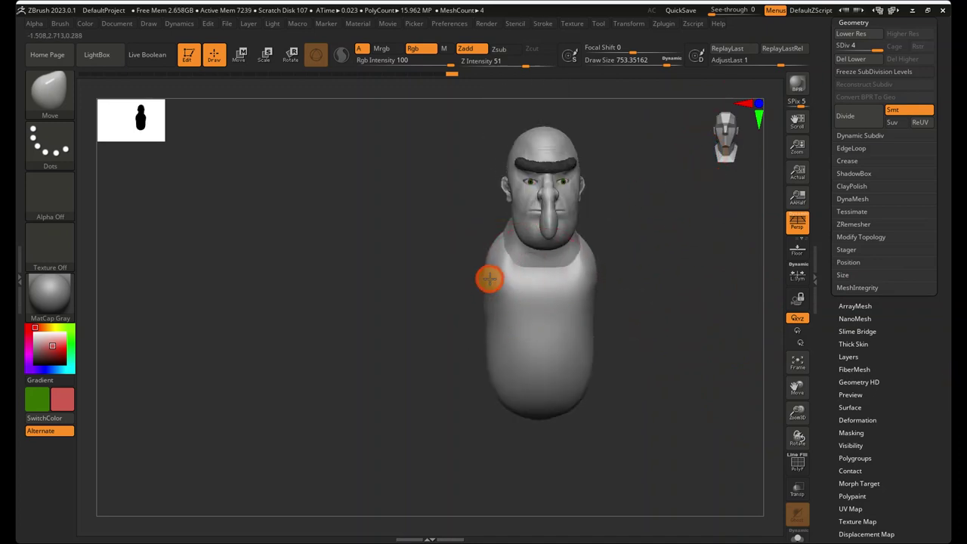
right_click_drag(669, 277, 748, 274, "ctrl")
right_click_drag(589, 269, 770, 272, "ctrl")
right_click_drag(609, 387, 545, 208, "alt")
mouse_move(548, 258)
right_mouse_down()
mouse_move(584, 258)
mouse_move(570, 164)
mouse_move(586, 158)
right_mouse_up()
left_click(725, 146)
left_click(723, 143)
key("f")
right_click_drag(506, 285, 508, 328, "ctrl")
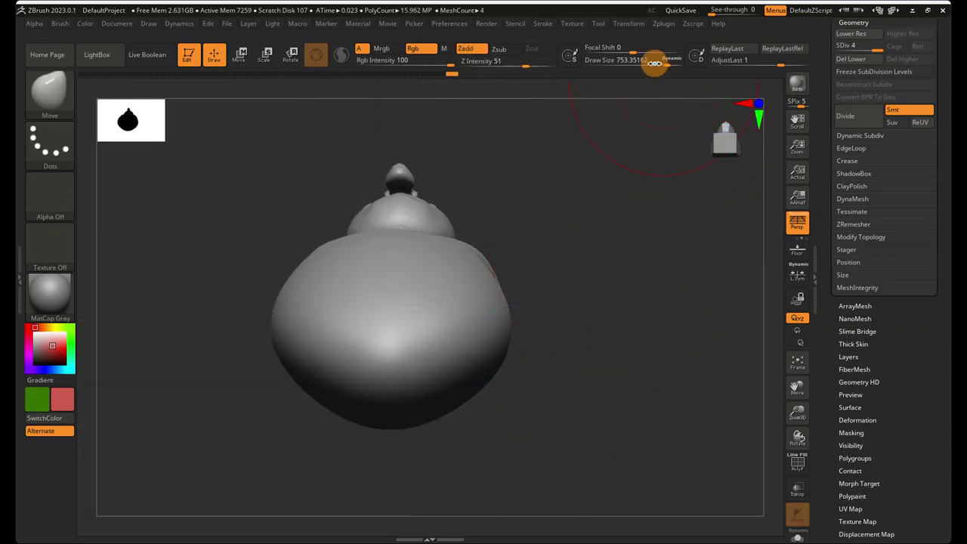
mouse_move(719, 134)
left_mouse_down()
mouse_move(722, 160)
mouse_move(719, 152)
left_mouse_up()
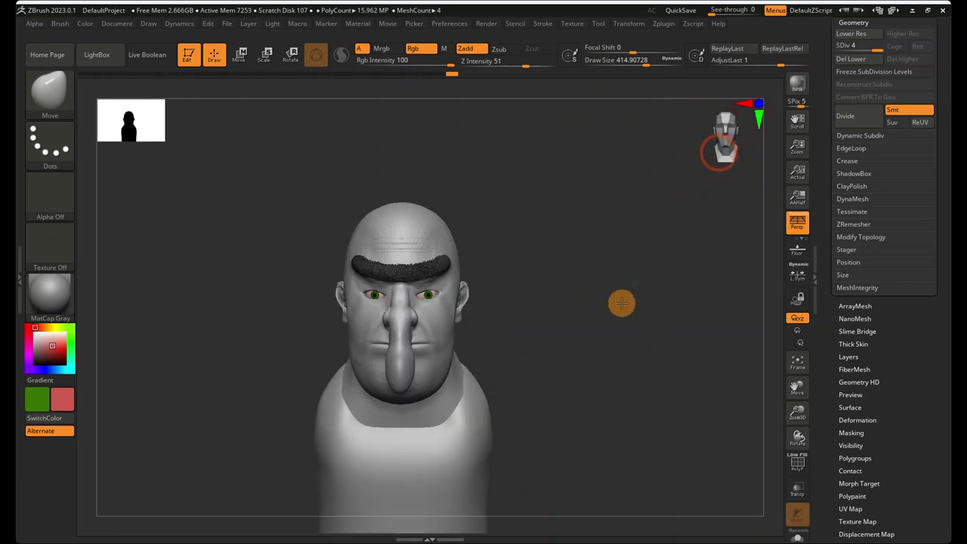
- Copy the torso subtool PM3D_Sphere3D1_1 and paste it as a second subtool
right_click_drag(620, 305, 662, 195, "alt")
scroll(873, 311, "up", 5)
left_click(853, 312)
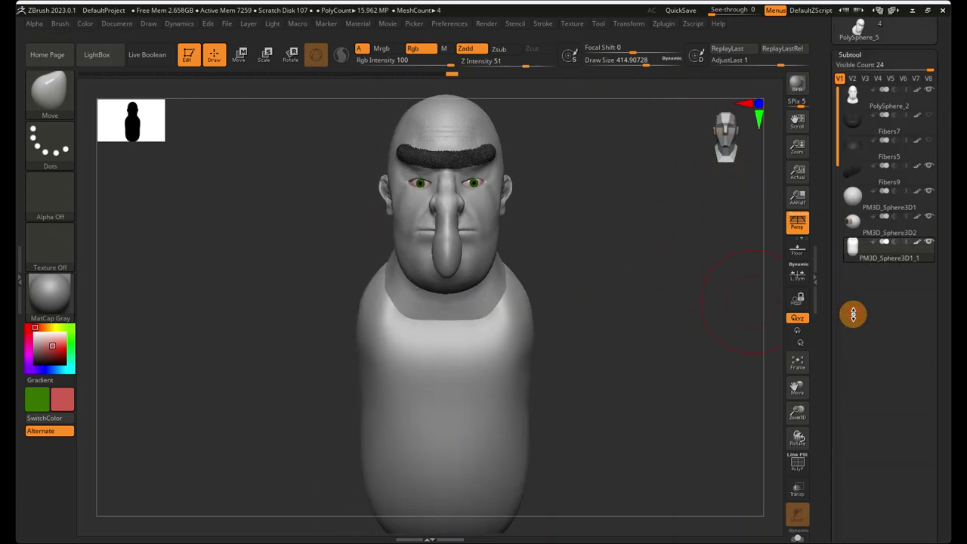
left_click(862, 323)
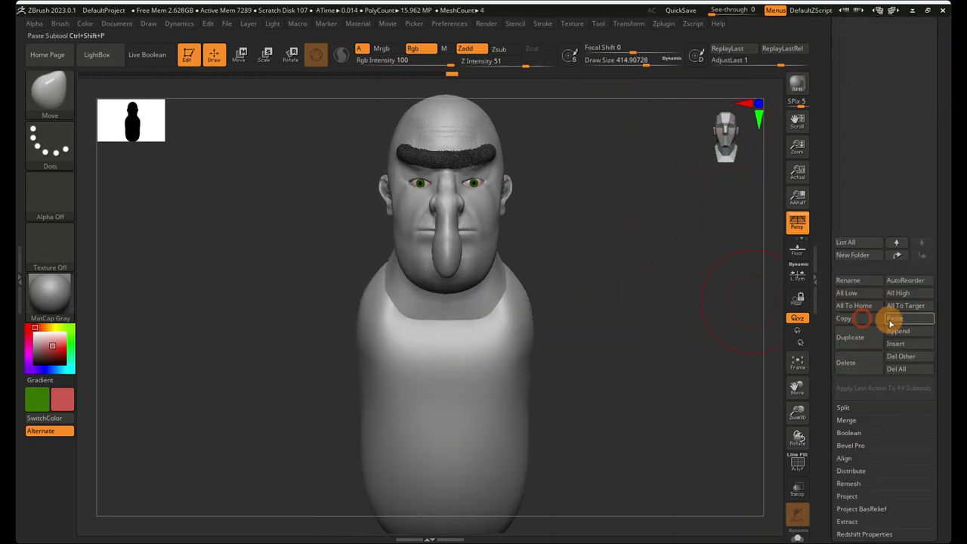
left_click(888, 321)
scroll(874, 380, "up", 5)
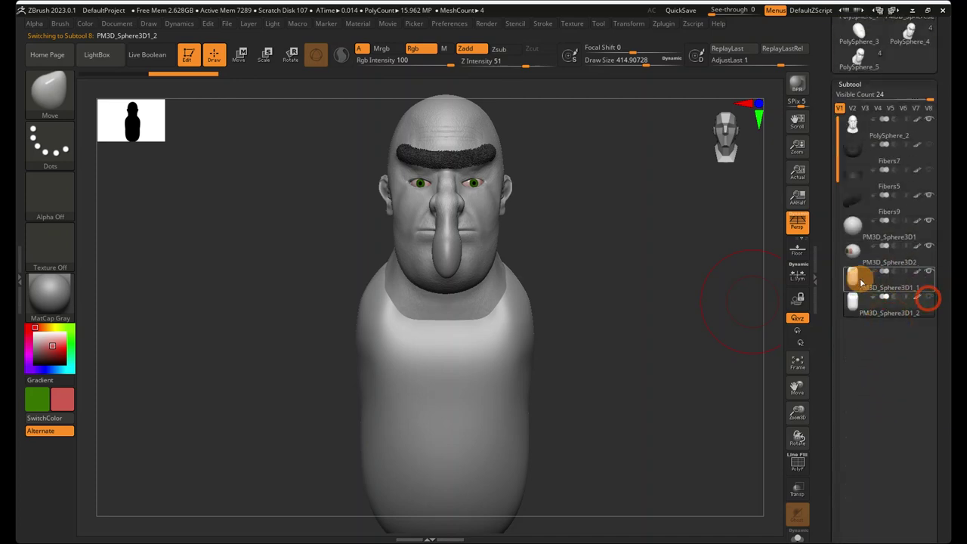
- Select torso subtool PM3D_Sphere3D1_1 and build up its surface with the Clay brush at draw size about 197, without colour
left_click(854, 277)
right_click_drag(669, 321, 586, 336)
right_click_drag(586, 336, 601, 294)
right_click_drag(481, 281, 464, 280)
right_click_drag(580, 287, 567, 306)
left_click(633, 63)
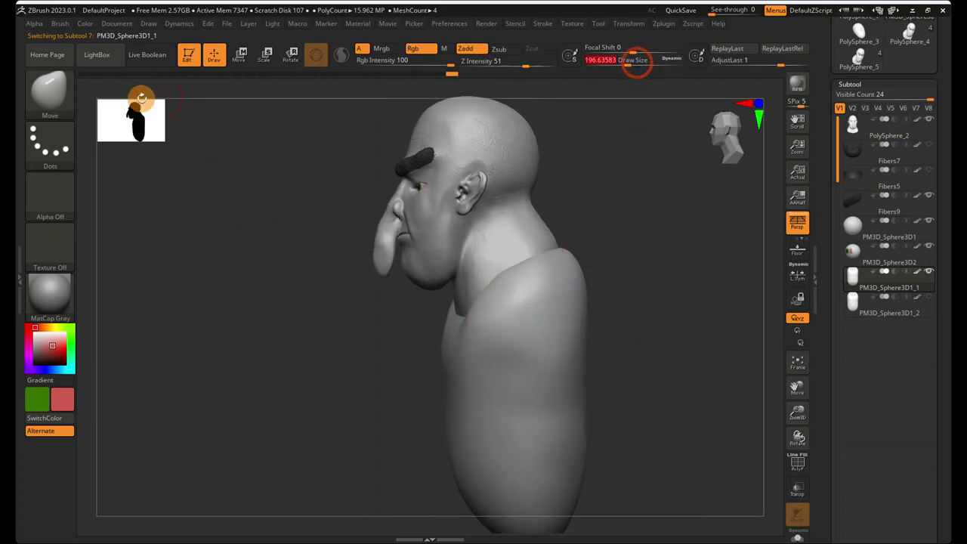
left_click(60, 102)
left_click(114, 103)
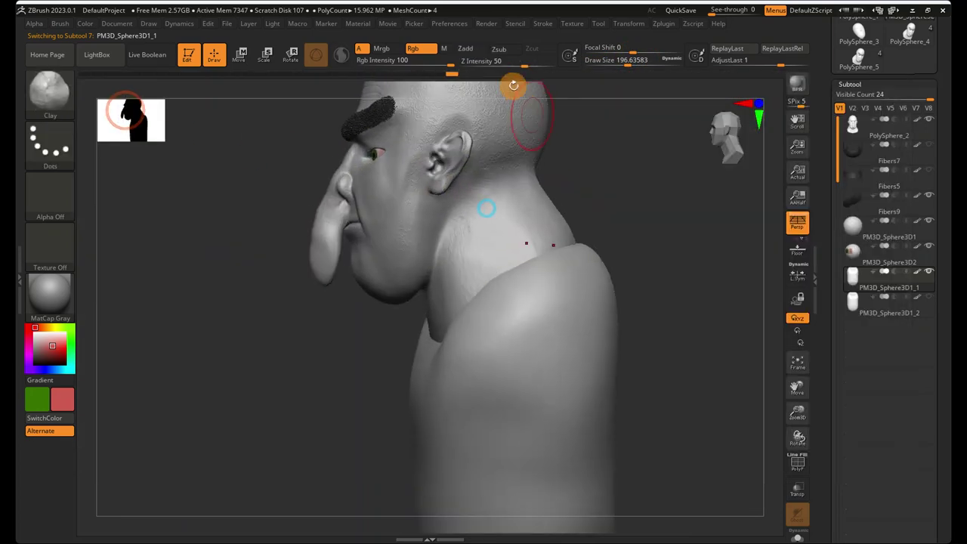
left_click(420, 51)
mouse_move(533, 358)
left_mouse_down()
mouse_move(543, 373)
mouse_move(529, 384)
mouse_move(521, 357)
mouse_move(545, 401)
mouse_move(535, 346)
mouse_move(518, 358)
mouse_move(544, 391)
mouse_move(556, 347)
left_mouse_up()
right_click_drag(569, 343, 731, 154, "ctrl")
left_click_drag(731, 154, 755, 142)
right_click_drag(521, 303, 701, 181, "ctrl")
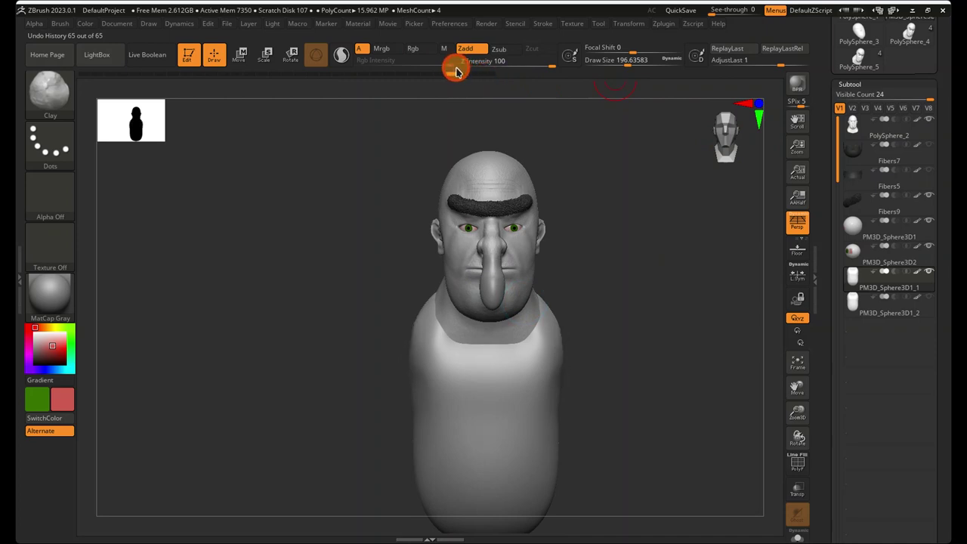
- Insert a sphere as a new subtool and make it the active subtool
scroll(908, 330, "down", 10)
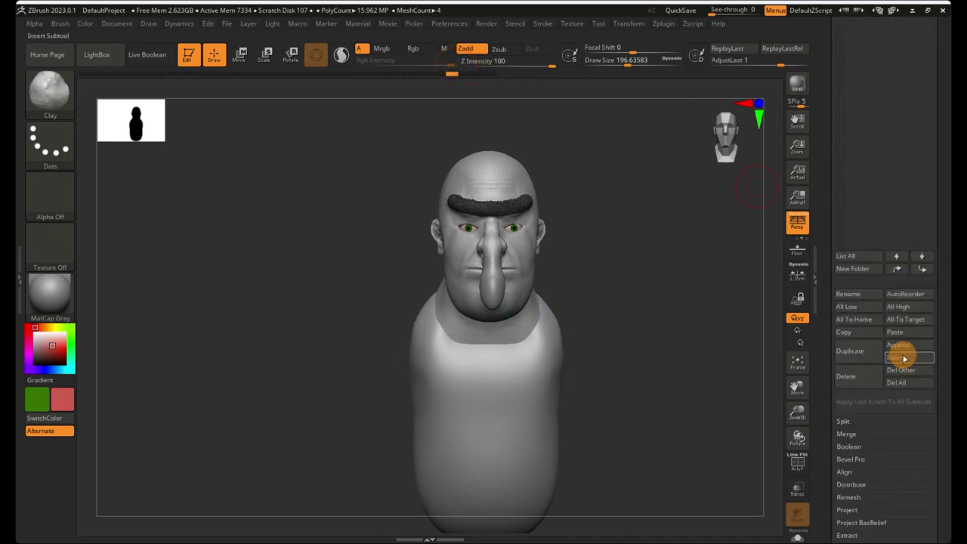
left_click(902, 358)
left_click(459, 328)
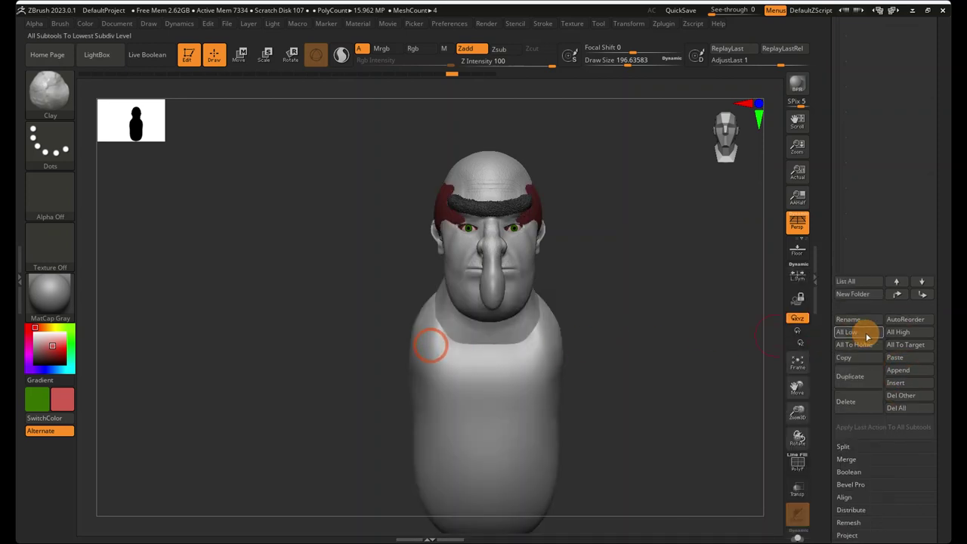
scroll(869, 329, "up", 6)
left_click(859, 307)
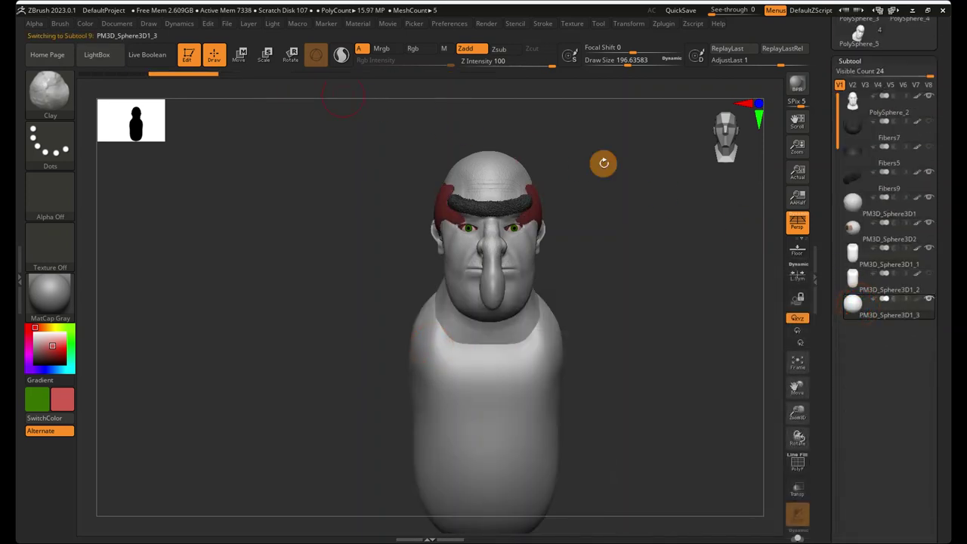
- Shift the new sphere sideways out of the head and scale it into a small flattened ellipsoid beside the neck
left_click(239, 53)
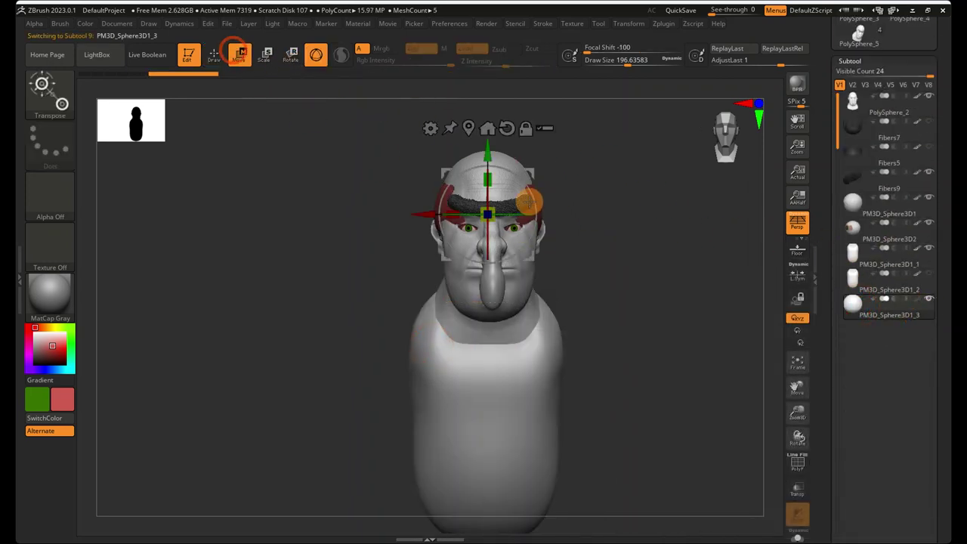
left_click_drag(442, 209, 335, 223)
left_click_drag(403, 180, 417, 234)
left_click(718, 140)
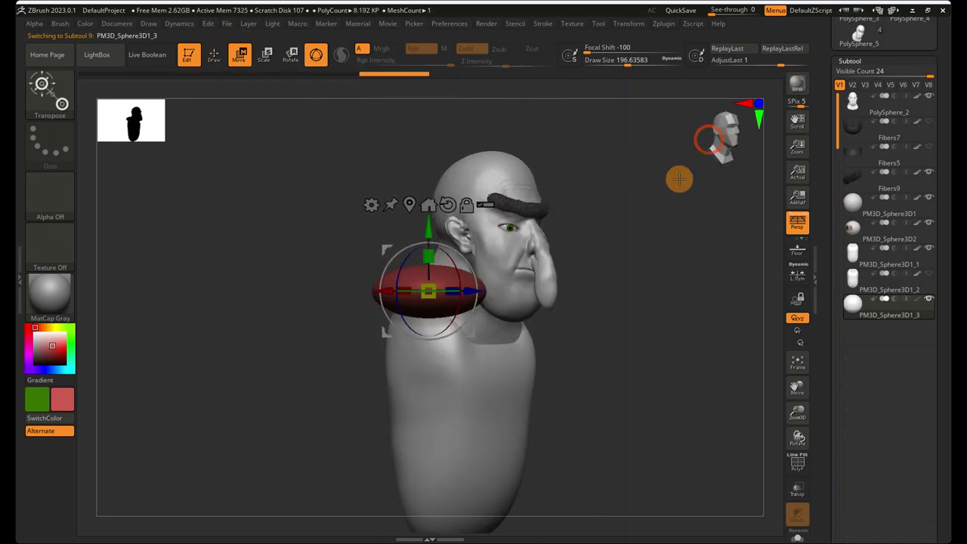
left_click_drag(454, 285, 428, 281)
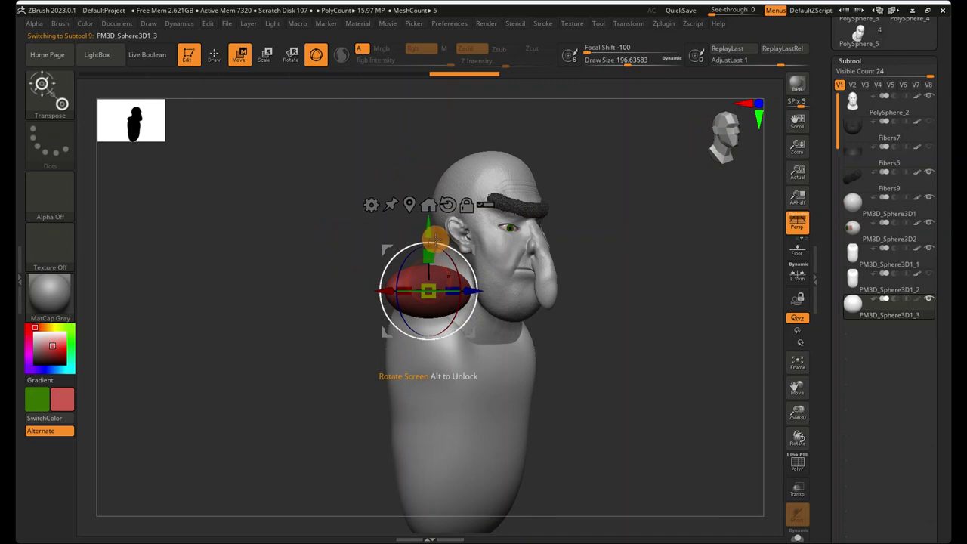
- Lower the ellipsoid to shoulder height and adjust its depth position against the torso in side view
left_click_drag(427, 227, 425, 286)
right_click_drag(421, 286, 370, 280, "shift")
left_click_drag(345, 352, 343, 352)
right_click_drag(346, 353, 434, 358)
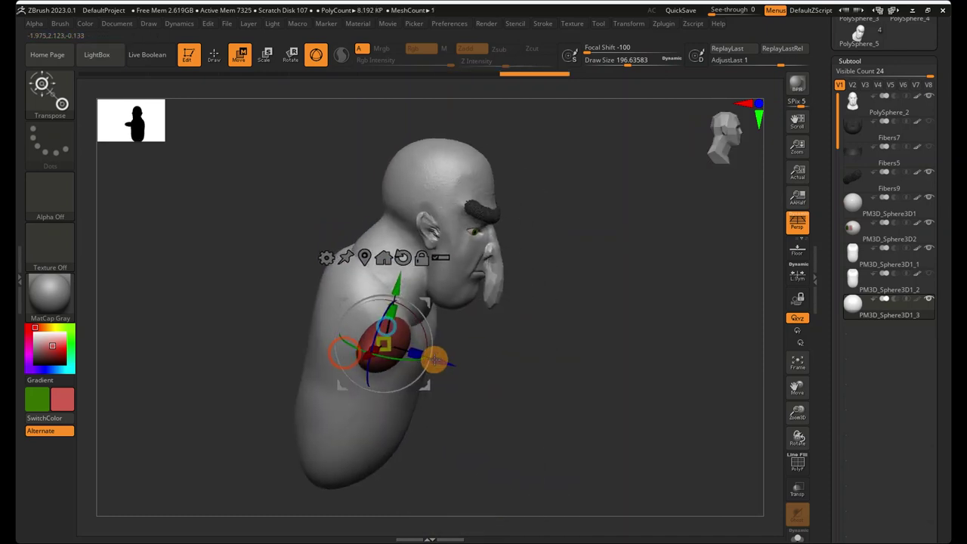
left_click_drag(444, 361, 403, 345)
- Stretch the ellipsoid sideways from the shoulder into a long arm and switch on its polypaint display
left_click_drag(732, 141, 705, 133)
left_click(719, 142)
left_click(719, 145)
left_click(707, 139)
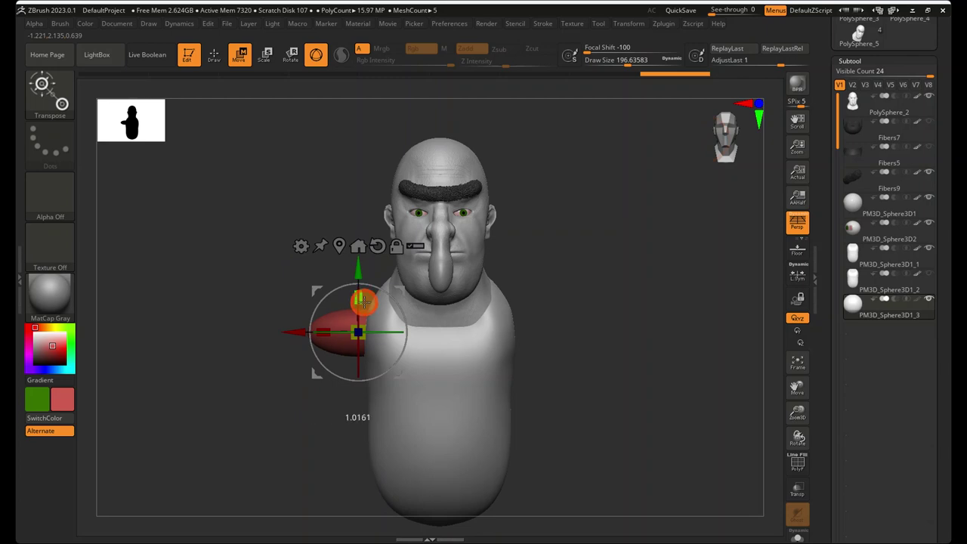
left_click_drag(323, 334, 250, 338)
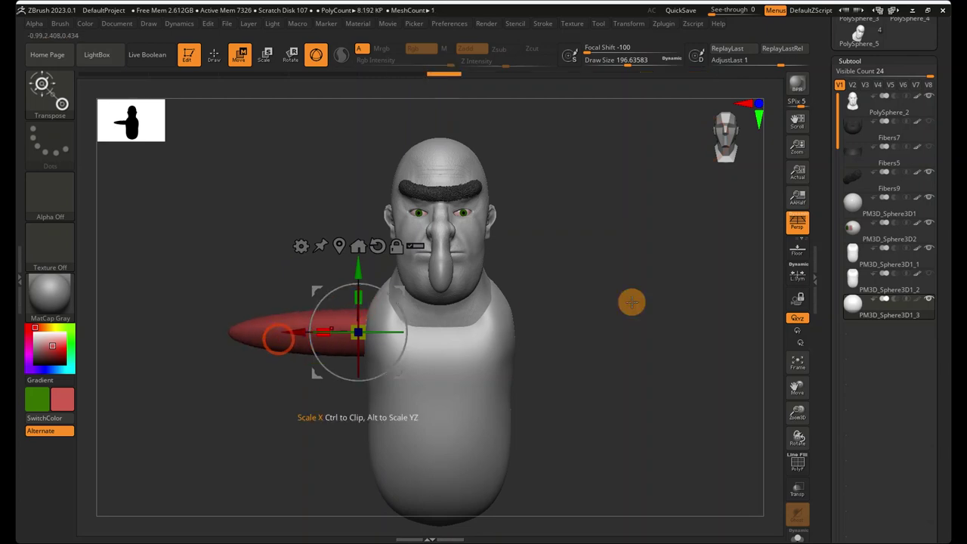
left_click(916, 298)
- Rotate the arm downward and backward at the shoulder and adjust its position against the torso
left_click_drag(394, 301, 390, 291)
right_click_drag(395, 287, 450, 326)
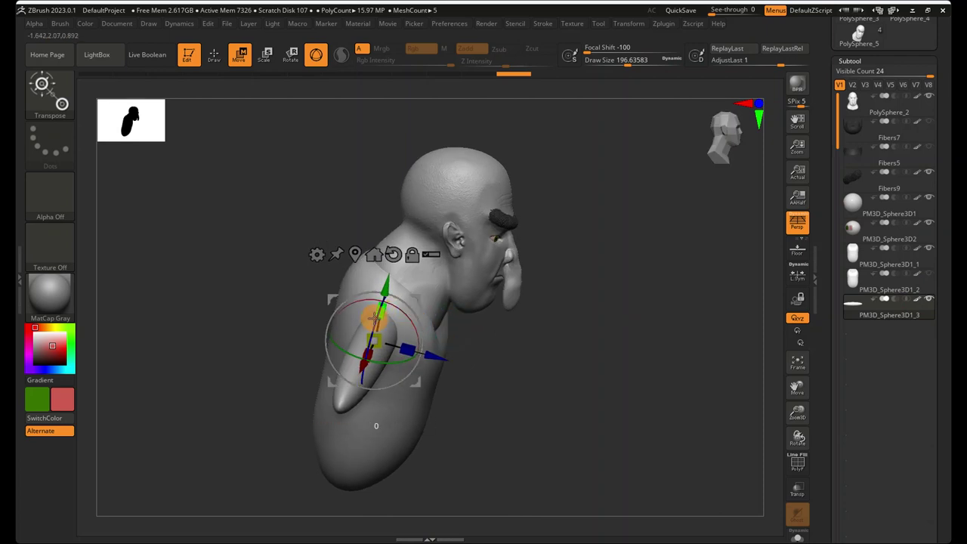
right_click_drag(378, 304, 355, 317)
left_click_drag(353, 317, 351, 323)
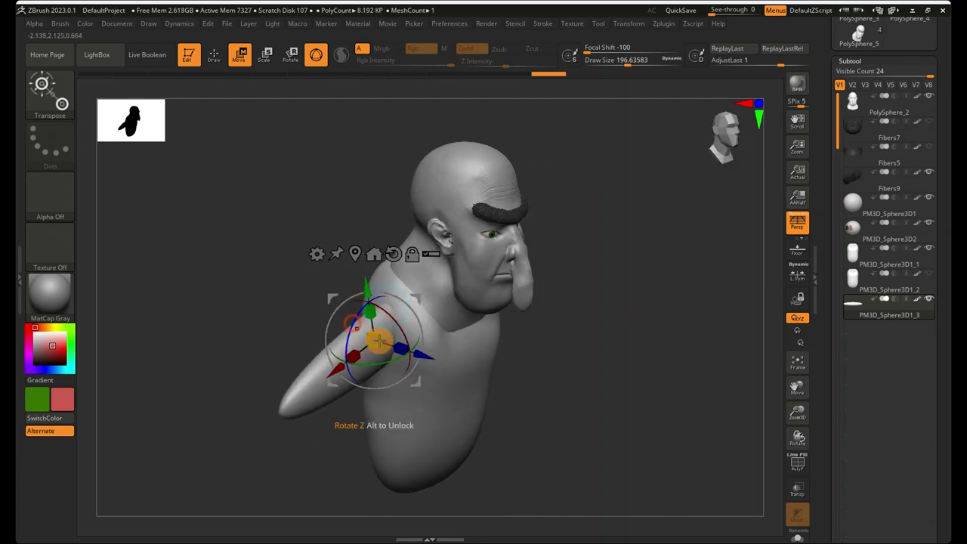
left_click_drag(398, 349, 404, 355)
left_click_drag(743, 125, 729, 121)
mouse_move(366, 275)
left_mouse_down()
mouse_move(362, 256)
mouse_move(364, 265)
left_mouse_up()
- Pull the lower part of the arm forward with the Move brush, starting at draw size about 648, to form an elbow
left_click(51, 87)
left_click(427, 102)
mouse_move(436, 211)
right_mouse_down()
mouse_move(492, 227)
mouse_move(484, 222)
right_mouse_up()
left_click_drag(623, 75, 657, 69)
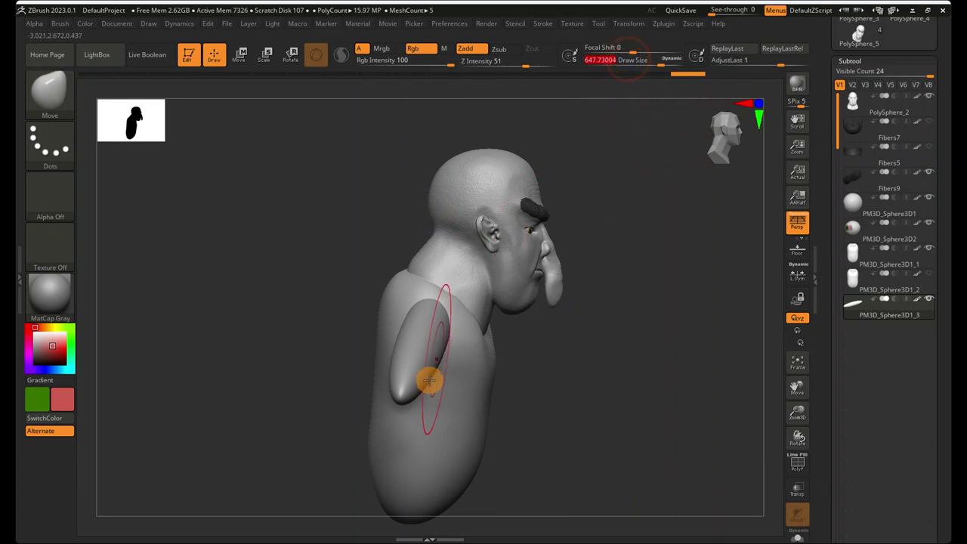
left_click_drag(405, 351, 420, 350)
mouse_move(421, 350)
right_mouse_down()
mouse_move(431, 398)
mouse_move(446, 413)
right_mouse_up()
mouse_move(436, 404)
left_mouse_down()
mouse_move(458, 406)
mouse_move(450, 384)
mouse_move(473, 370)
left_mouse_up()
right_click(458, 406, "shift")
- Turn off colour painting and bend the arm further with the Move brush until the forearm crosses the chest
left_click(428, 48)
right_click_drag(474, 383, 446, 370)
left_click_drag(446, 369, 431, 370)
mouse_move(447, 362)
right_mouse_down()
mouse_move(460, 352)
mouse_move(443, 350)
right_mouse_up()
right_click_drag(609, 257, 946, 373)
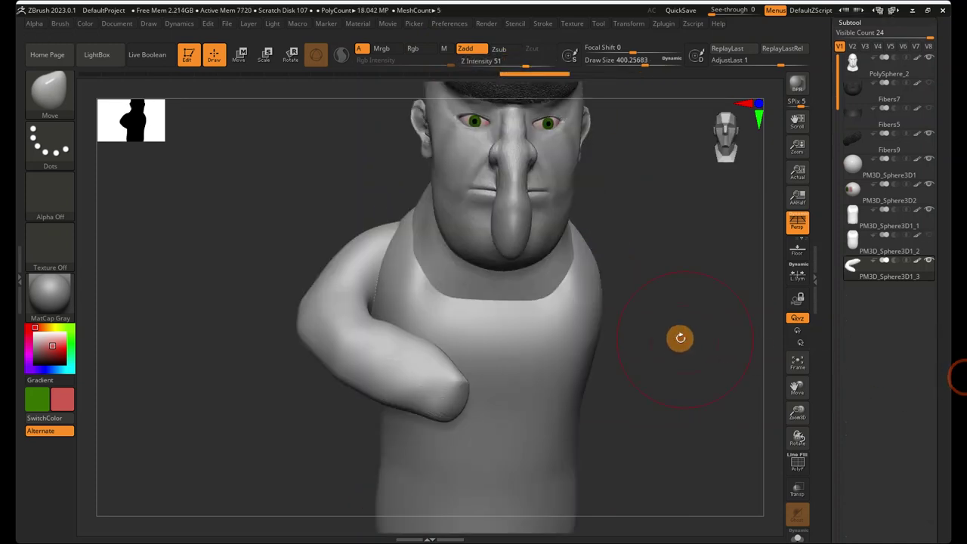
right_click_drag(682, 340, 615, 309, "ctrl")
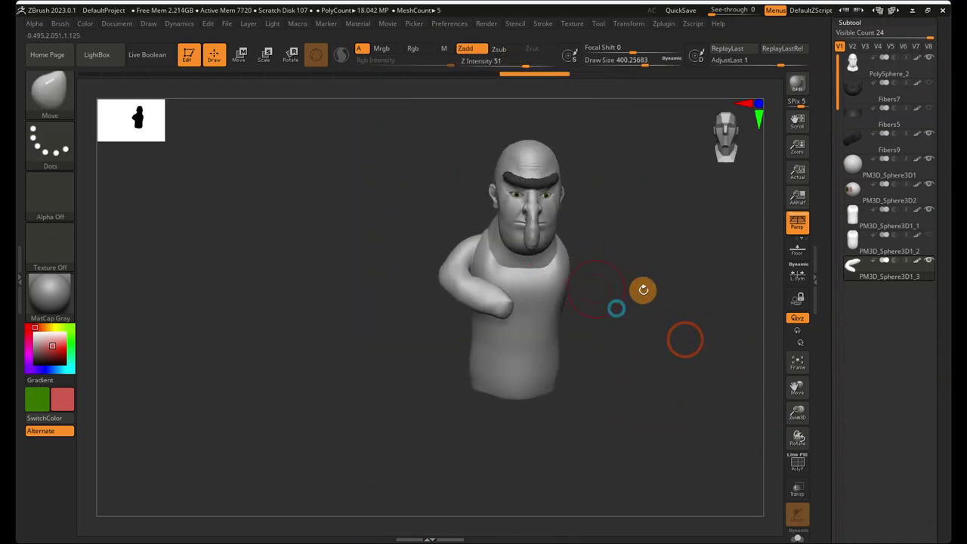
right_click_drag(641, 266, 718, 248, "ctrl")
left_click(723, 157)
scroll(872, 350, "down", 15)
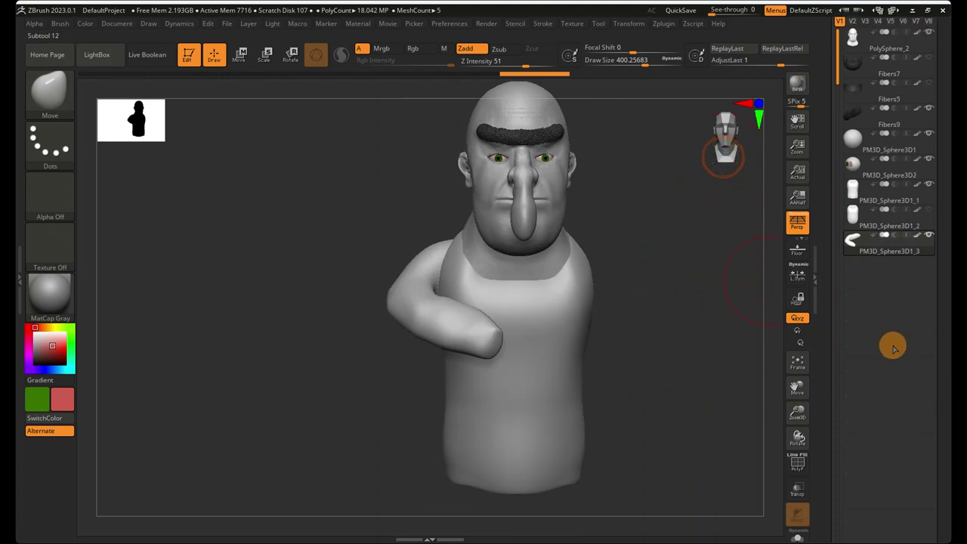
scroll(894, 256, "down", 2)
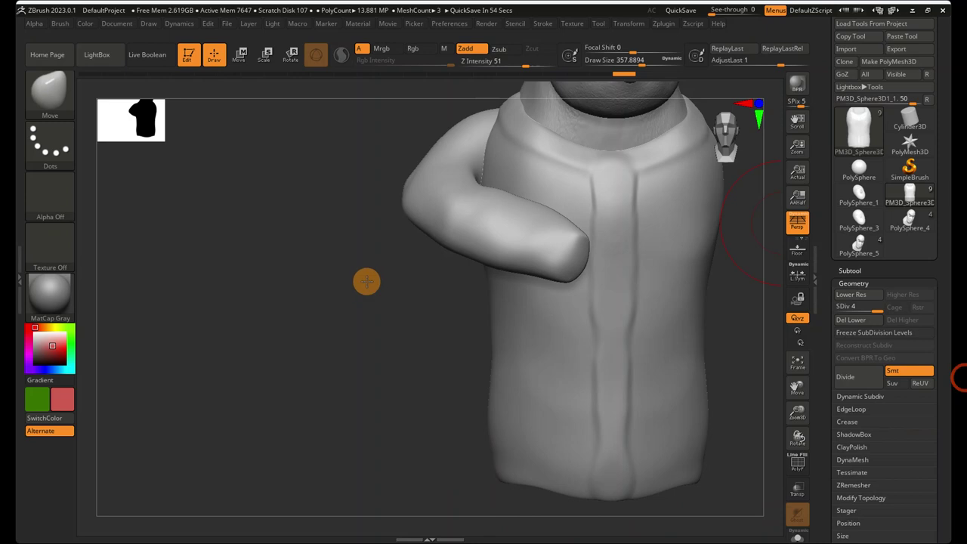
- Select arm subtool PM3D_Sphere3D1_3 and reshape its shoulder and forearm with the Move brush at draw size about 358
left_click_drag(732, 235, 662, 243)
right_click_drag(682, 242, 642, 265, "alt")
left_click(854, 274)
left_click(855, 266)
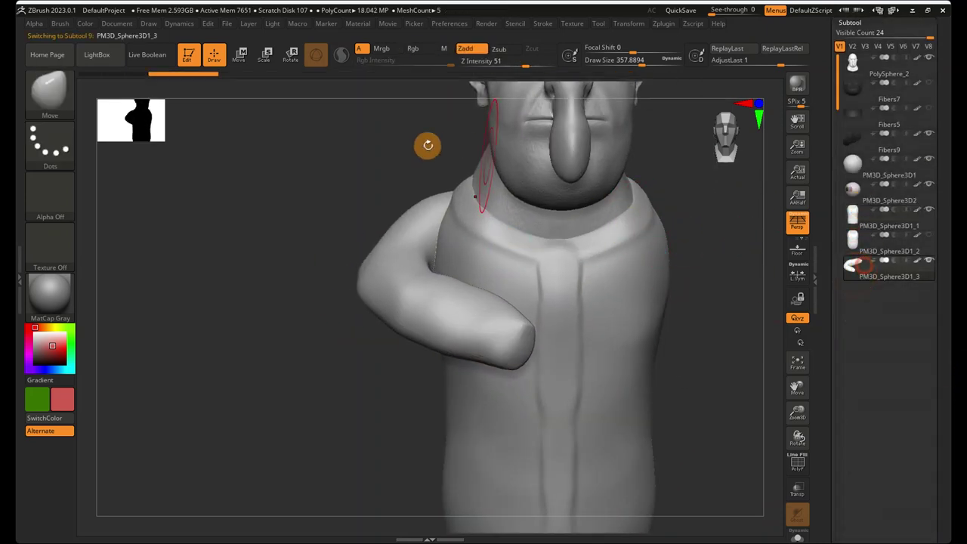
right_click_drag(385, 199, 449, 225)
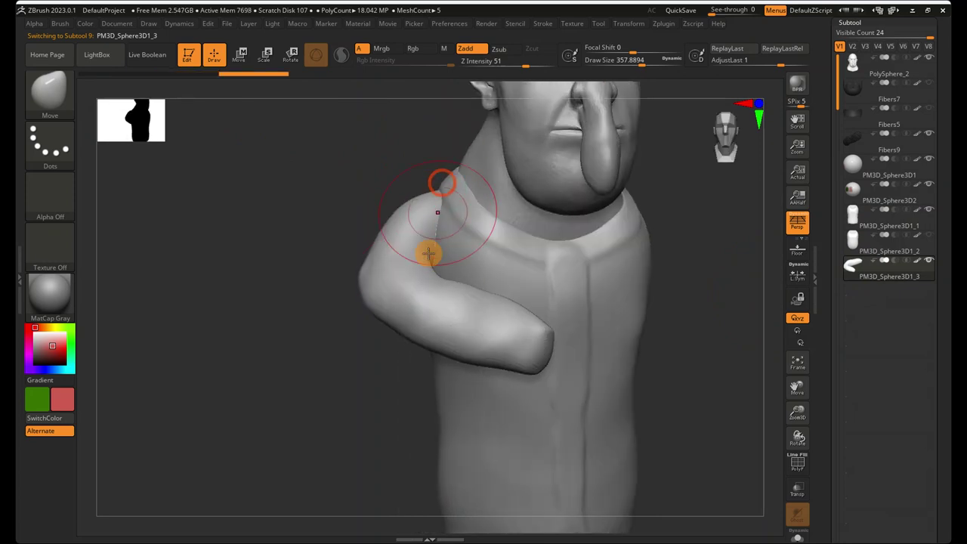
left_click_drag(403, 342, 408, 335)
left_click_drag(518, 375, 481, 361)
- Refine the thickness and depth of the forearm and its blunt end with the Move brush from the opposite side
right_click_drag(478, 360, 491, 327)
right_click_drag(500, 292, 478, 292)
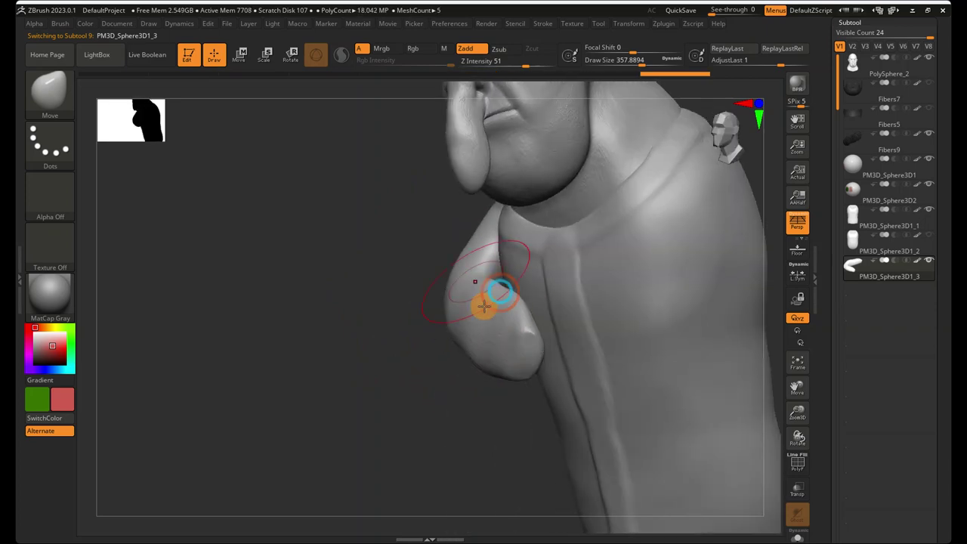
left_click_drag(522, 350, 520, 347)
mouse_move(520, 348)
right_mouse_down()
mouse_move(492, 340)
mouse_move(508, 344)
right_mouse_up()
left_click_drag(484, 330, 488, 329)
right_click_drag(546, 340, 538, 336)
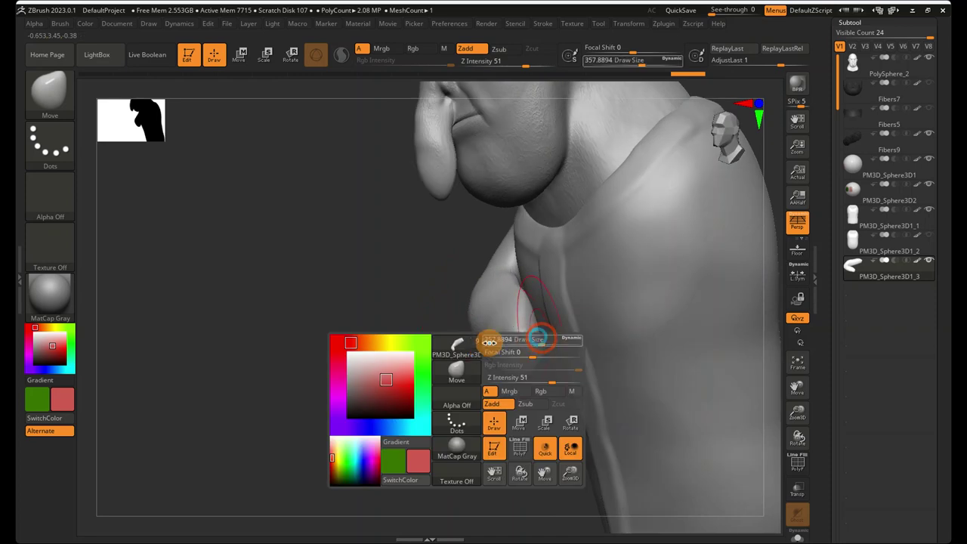
- Set the draw size to about 331 and refine the elbow and forearm contours from the side and front
left_click(488, 342)
left_click_drag(586, 65, 640, 65)
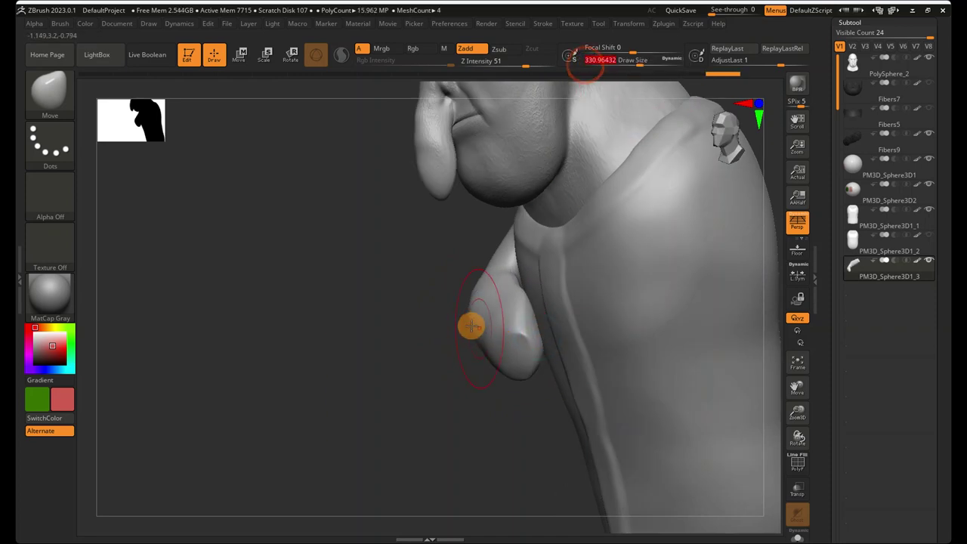
right_click_drag(485, 323, 577, 313)
left_click(729, 134)
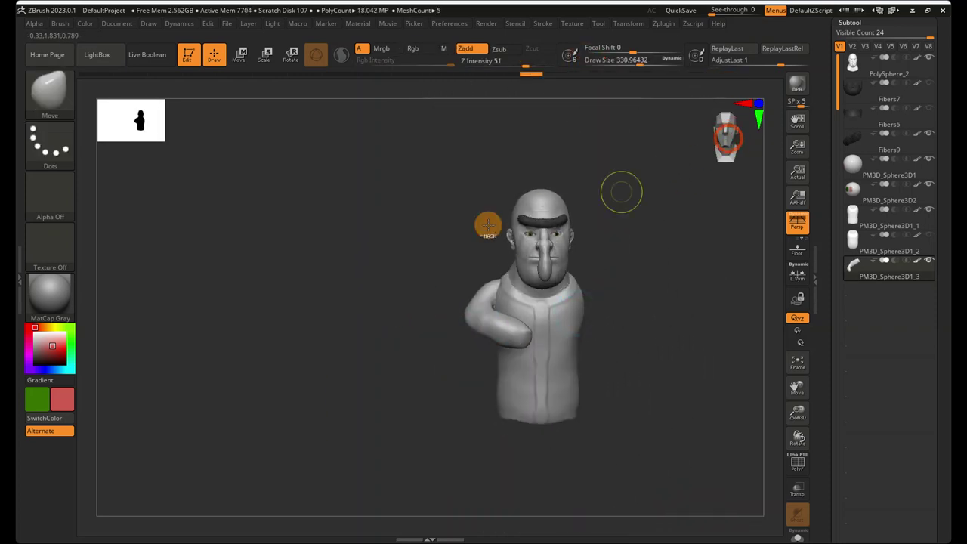
right_click_drag(487, 225, 403, 245, "ctrl")
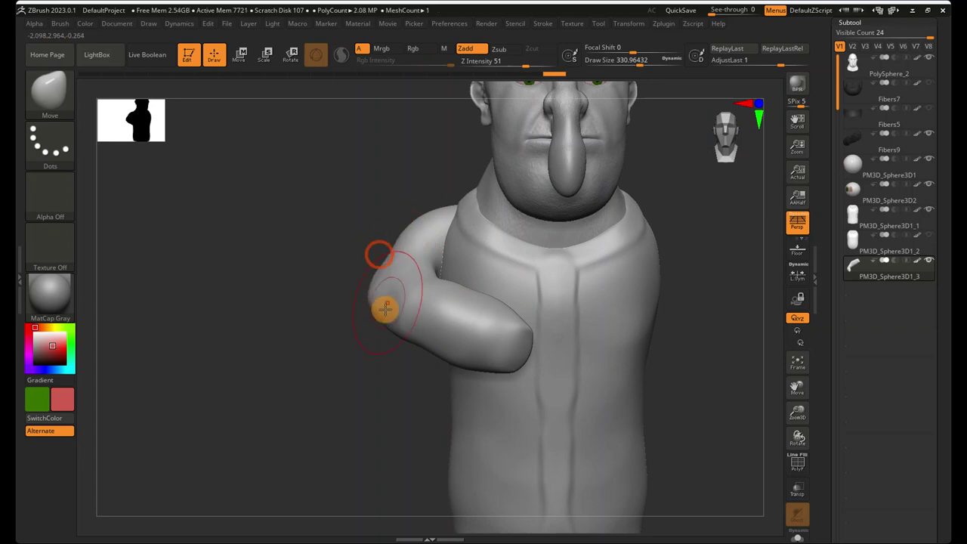
right_click_drag(582, 302, 375, 253, "ctrl")
right_click_drag(530, 276, 721, 250, "ctrl")
right_click_drag(673, 272, 597, 256, "alt")
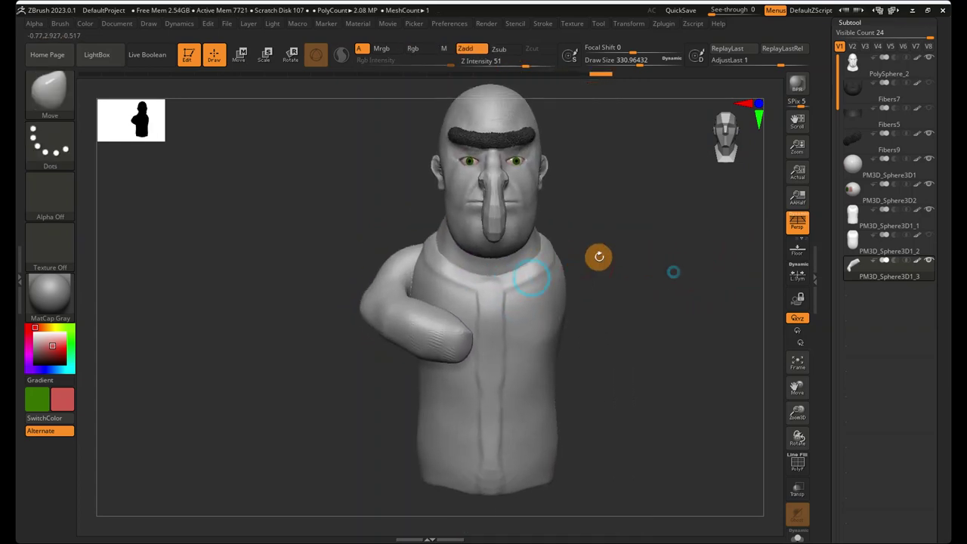
- Choose the Standard brush, append a PolySphere as a new subtool and make it active
left_click(50, 90)
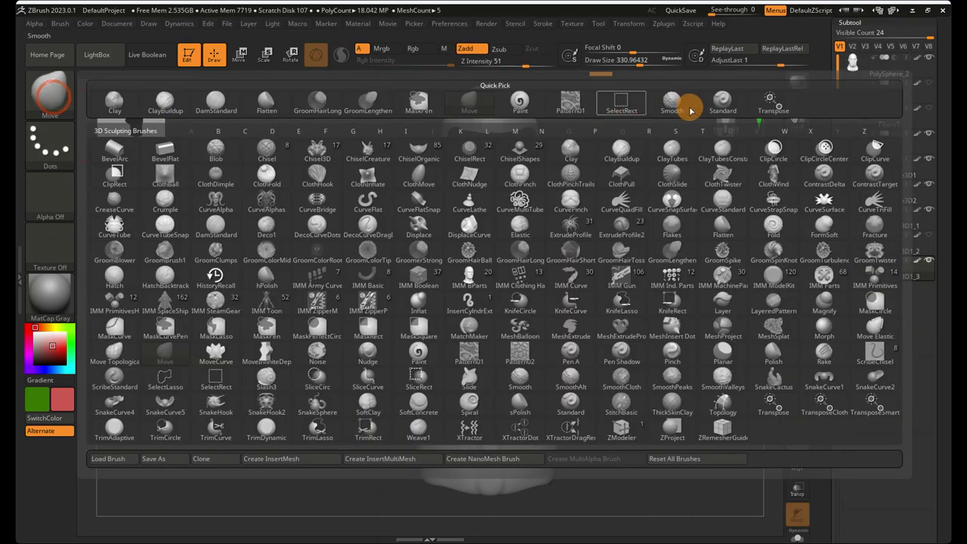
left_click(729, 100)
right_click_drag(645, 284, 823, 358, "ctrl")
scroll(866, 395, "down", 5)
mouse_move(700, 367)
right_mouse_down()
mouse_move(659, 358)
mouse_move(689, 361)
right_mouse_up()
scroll(894, 375, "down", 5)
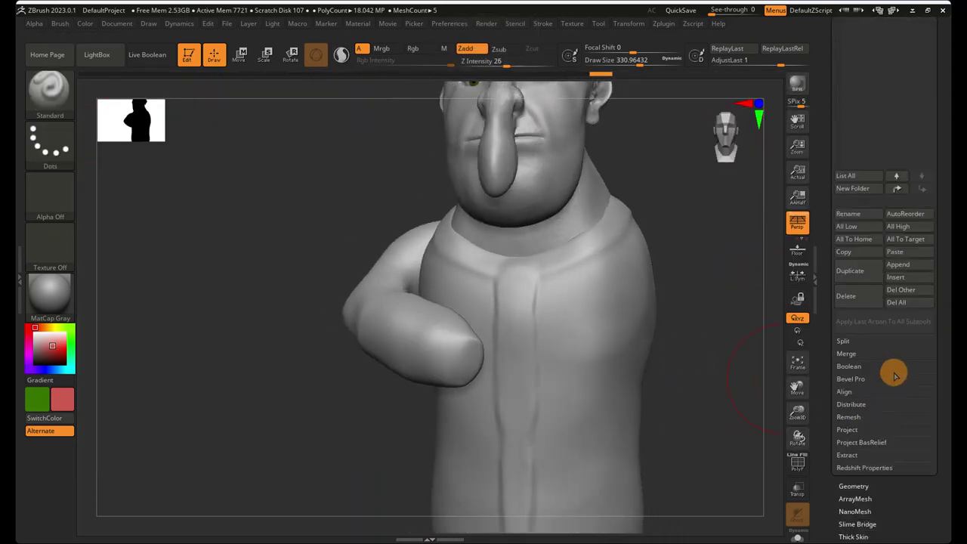
left_click(915, 263)
left_click(598, 290)
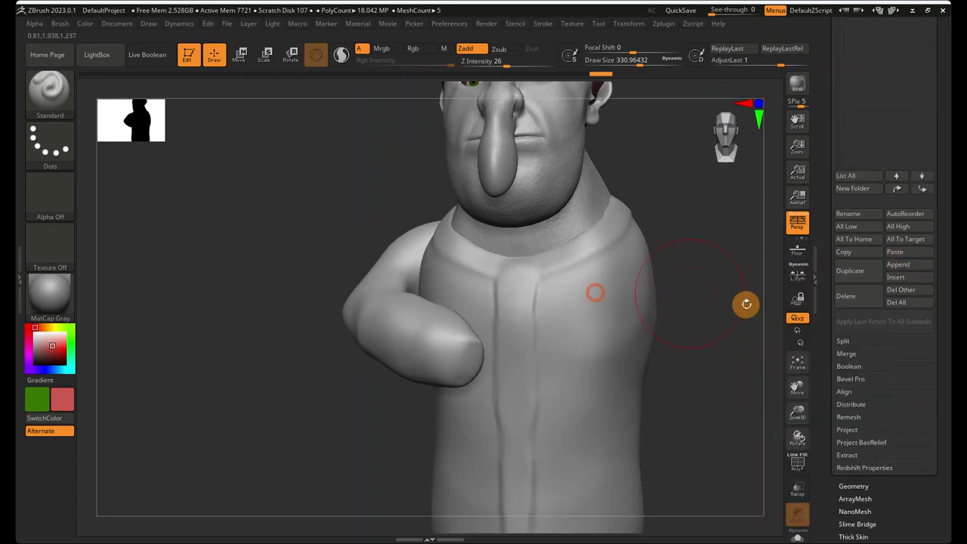
scroll(858, 247, "up", 5)
left_click(856, 232)
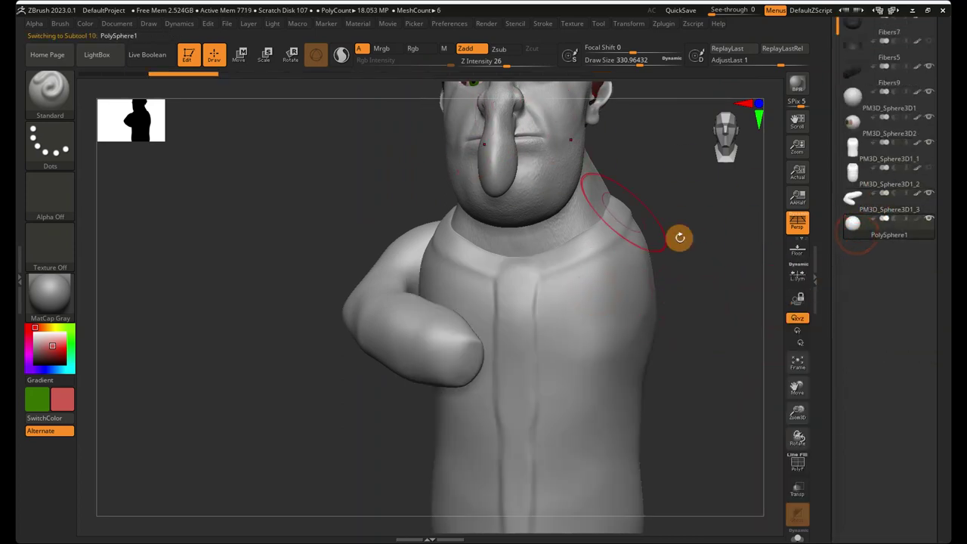
- Switch on the new sphere's polypaint display and move it out of the head to the front of the chest
right_click_drag(703, 211, 749, 211, "ctrl")
left_click(915, 220, "shift")
left_click(240, 56)
right_click_drag(612, 164, 584, 166)
left_click_drag(442, 154, 379, 146)
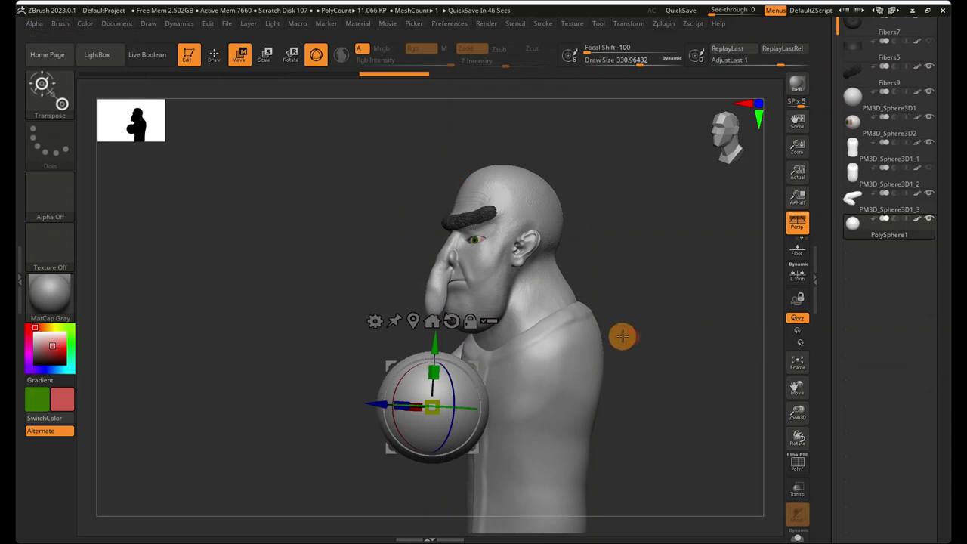
left_click_drag(624, 336, 656, 362)
- Scale the sphere down and place it at the end of the forearm as a base for the hand
left_click(727, 154)
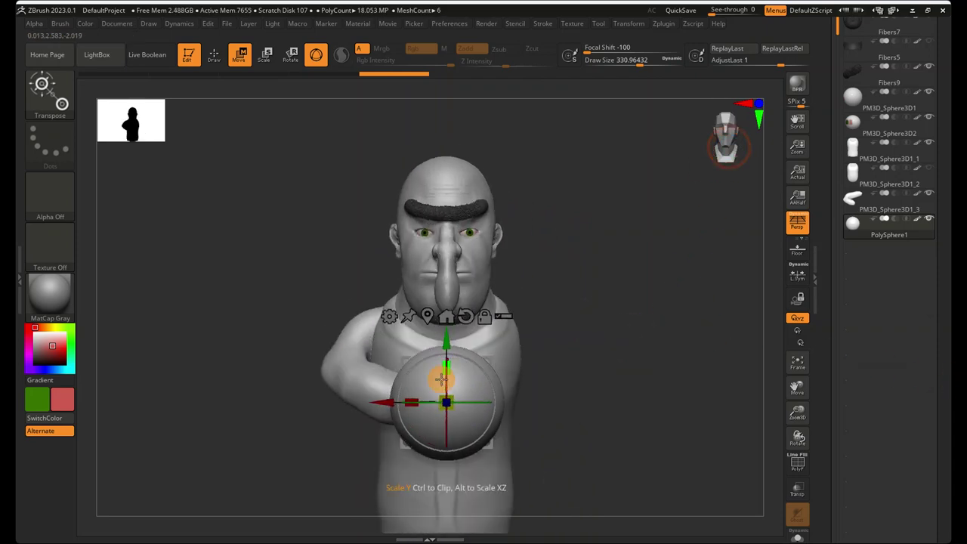
left_click_drag(453, 408, 432, 396)
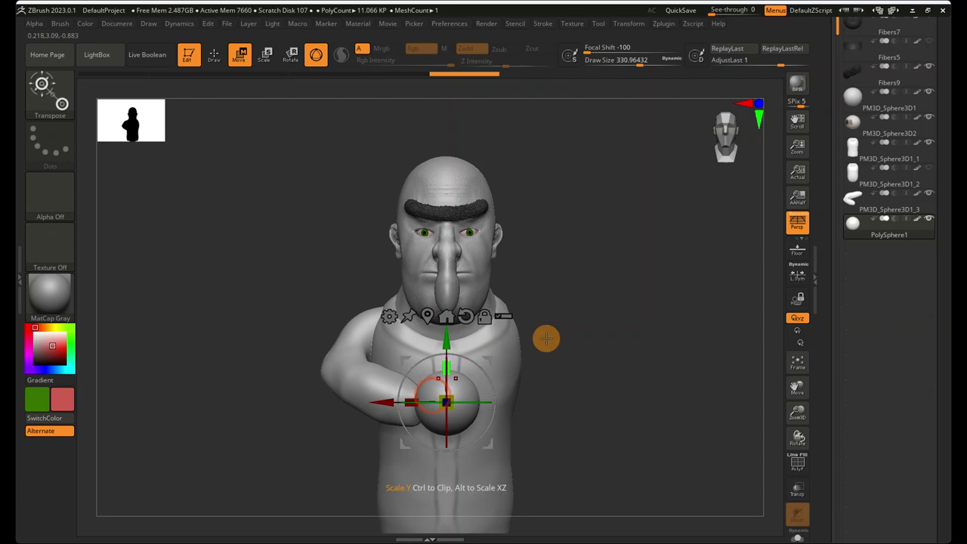
right_click_drag(571, 275, 497, 321, "ctrl")
left_click_drag(447, 367, 451, 371)
mouse_move(412, 404)
left_mouse_down()
mouse_move(427, 409)
mouse_move(345, 396)
left_mouse_up()
right_click_drag(481, 333, 412, 339)
left_click_drag(348, 405, 383, 413)
left_click_drag(718, 149, 738, 148)
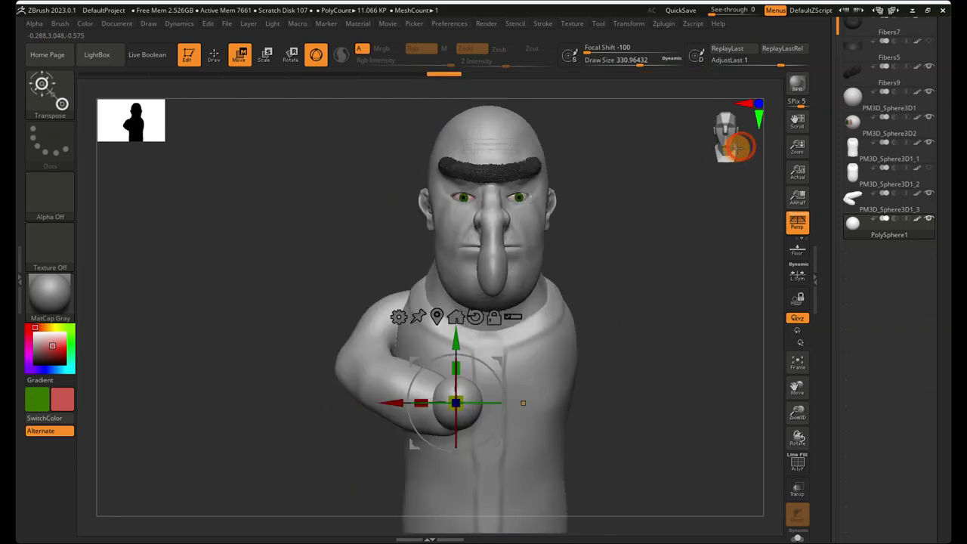
- Fine-tune the hand sphere's position at the end of the forearm, checking it from above and from the front
left_click_drag(455, 338, 478, 347)
right_click_drag(482, 377, 461, 449)
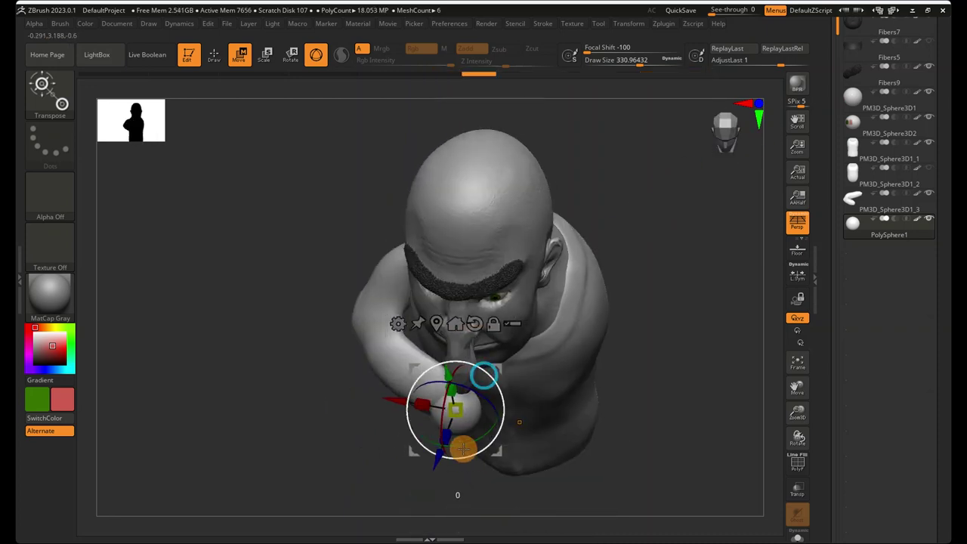
left_click_drag(433, 461, 434, 455)
right_click_drag(435, 458, 438, 432)
left_click(735, 150)
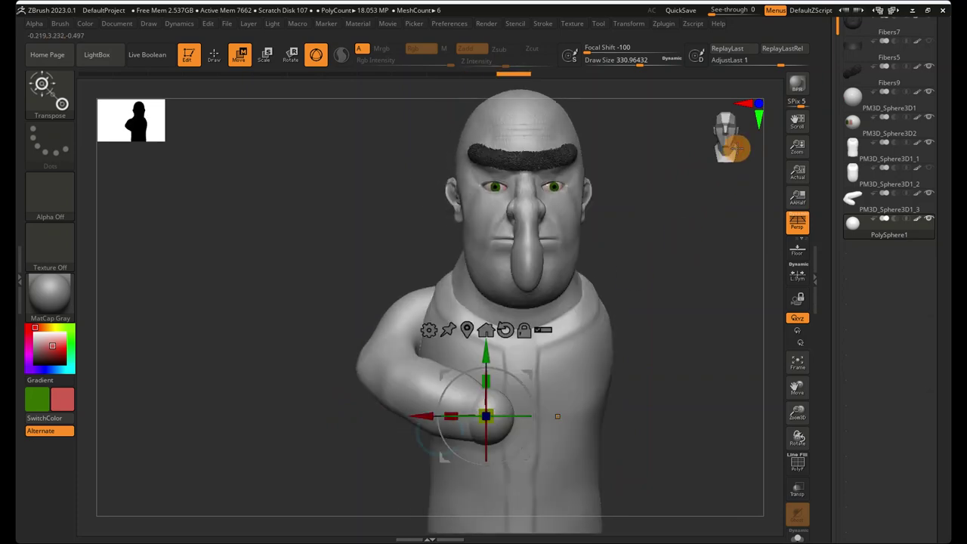
- Choose the Standard brush and subdivide the hand sphere up to level 4
left_click(62, 113)
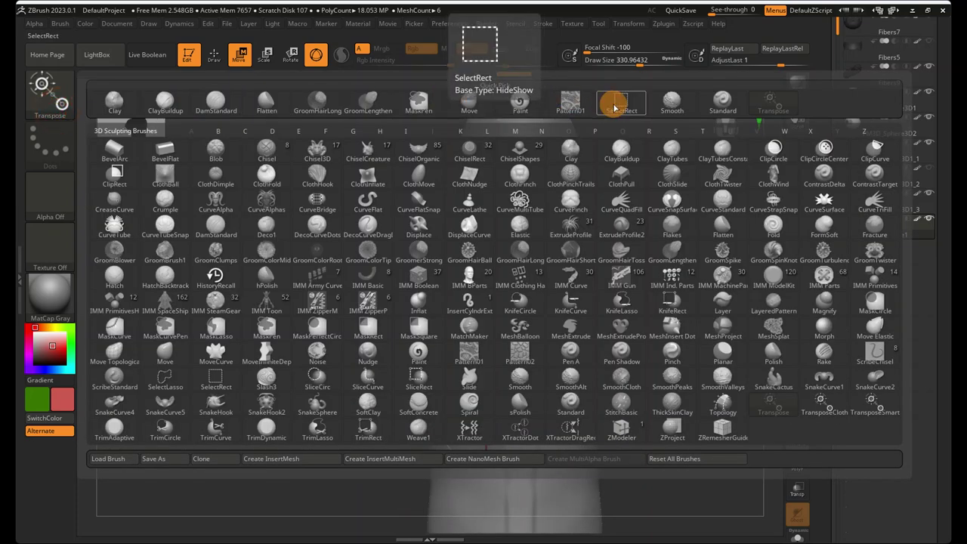
left_click(710, 100)
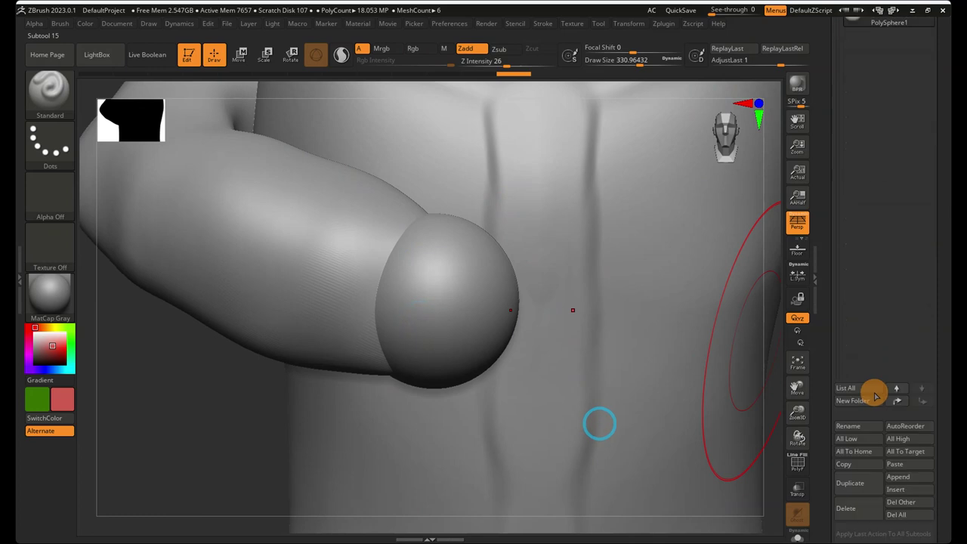
scroll(868, 385, "down", 3)
left_click(854, 485)
left_click(847, 111)
left_click(847, 111)
- Select the arm subtool and build up a raised cuff around the wrist with a draw size of about 154
left_click_drag(631, 59, 622, 61)
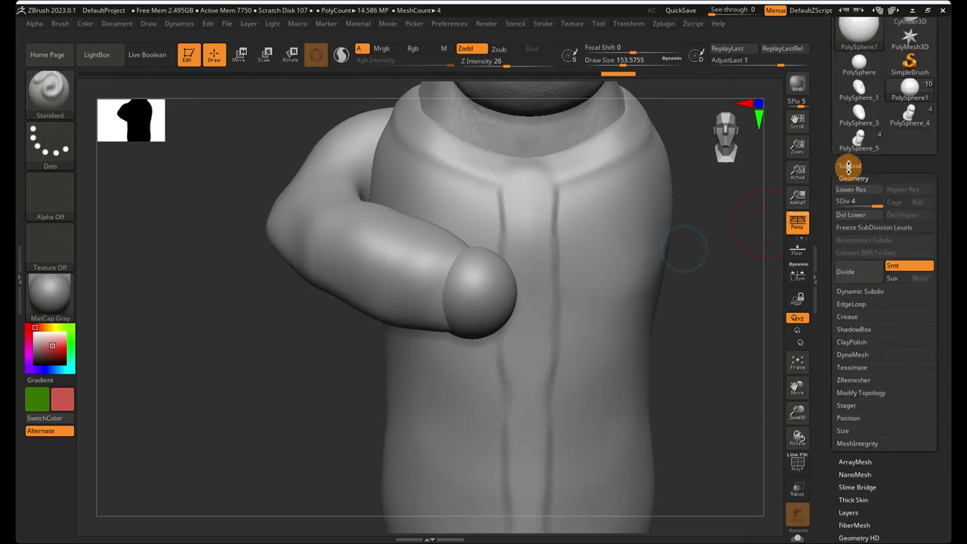
left_click_drag(844, 168, 826, 209)
left_click(854, 271)
right_click_drag(386, 273, 416, 276, "ctrl")
mouse_move(454, 361)
left_mouse_down()
mouse_move(442, 309)
mouse_move(488, 208)
left_mouse_up()
mouse_move(492, 212)
right_mouse_down()
mouse_move(468, 252)
mouse_move(511, 143)
right_mouse_up()
left_click_drag(473, 340, 410, 362)
right_click_drag(410, 362, 408, 306)
left_click_drag(332, 380, 436, 359)
mouse_move(436, 359)
right_mouse_down()
mouse_move(411, 400)
mouse_move(504, 295)
right_mouse_up()
right_click_drag(656, 295, 740, 145, "ctrl")
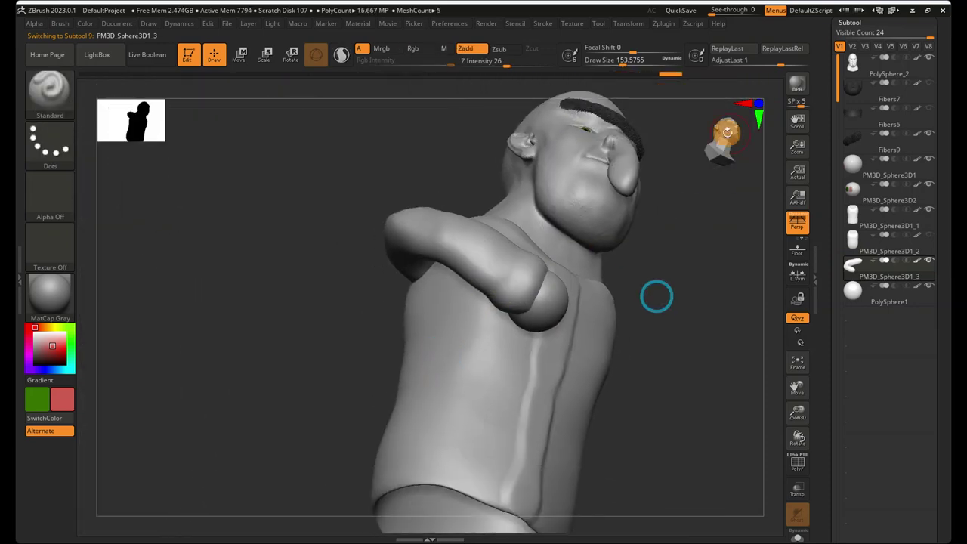
- Activate the hand sphere and start reshaping it from the front with the Move brush at a draw size of about 324
left_click(727, 136)
left_click(719, 141)
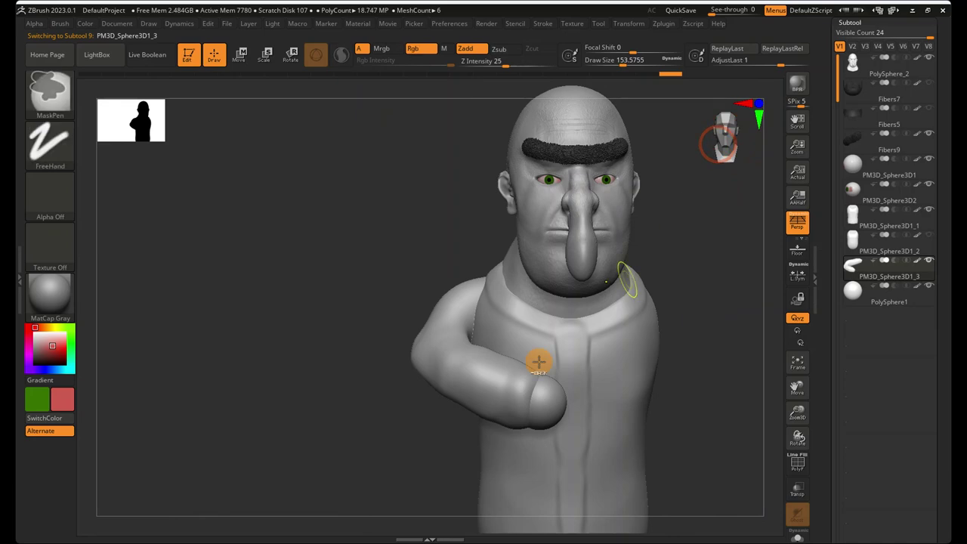
right_click_drag(567, 330, 604, 431, "ctrl")
left_click(858, 292)
left_click(60, 102)
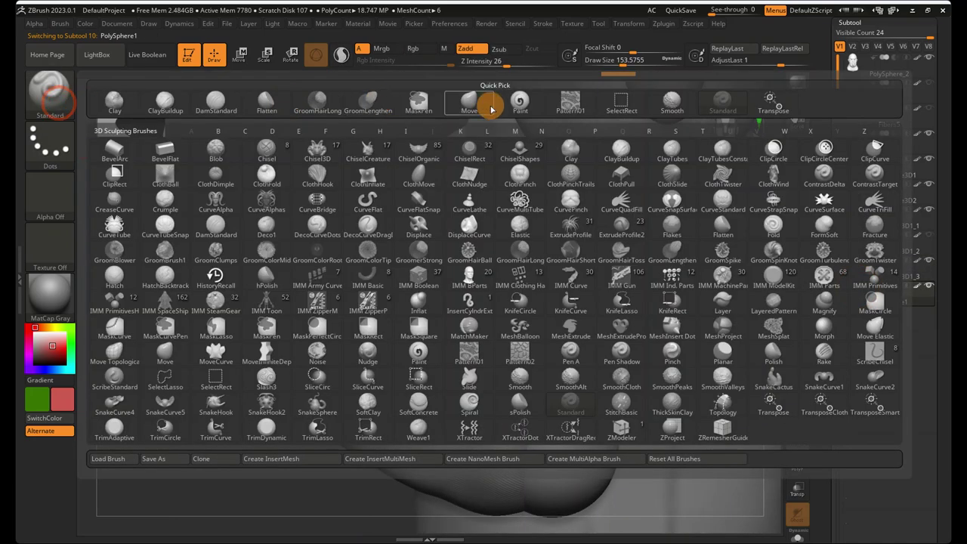
left_click(491, 109)
left_click_drag(626, 65, 639, 65)
left_click_drag(582, 397, 586, 390)
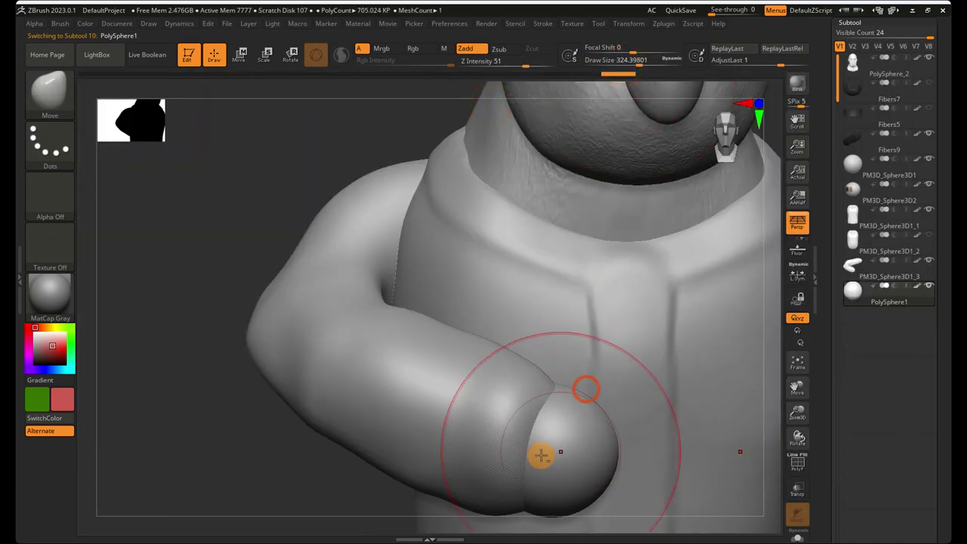
right_click_drag(537, 445, 528, 329, "alt")
left_click_drag(542, 397, 541, 388)
- Shape the hand sphere into a tapered oval from above, adjusting the side facing the torso
right_click_drag(542, 385, 472, 387)
left_click_drag(629, 352, 625, 352)
right_click_drag(549, 330, 544, 394)
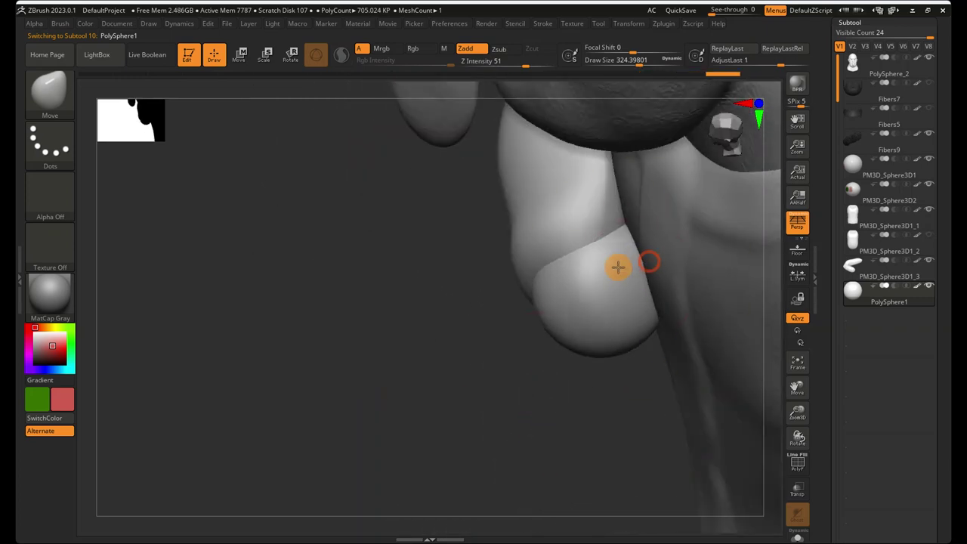
right_click_drag(617, 266, 642, 257)
left_click_drag(636, 282, 583, 278)
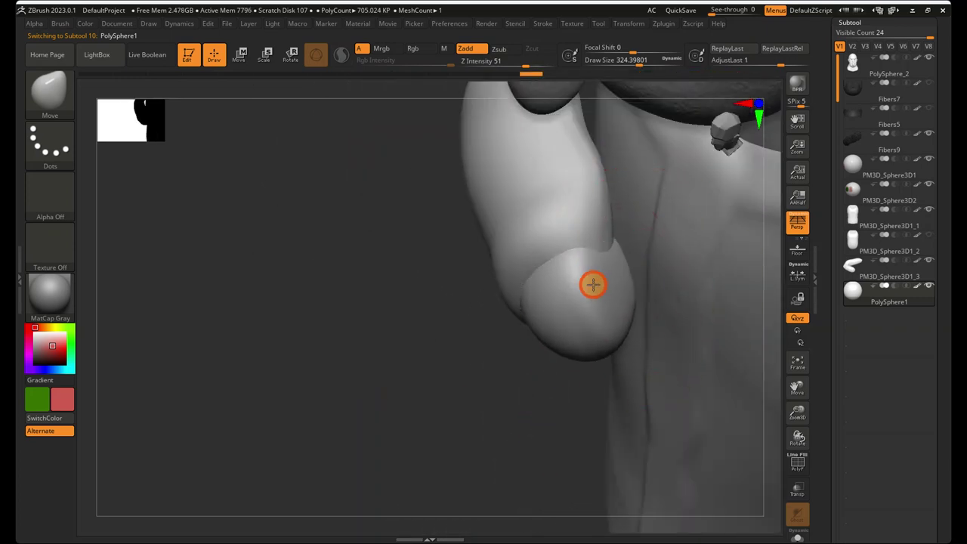
- Select the arm, hide the hand sphere and pull out the sleeve end's inner edge, raising the draw size to about 234
left_click(852, 268)
left_click_drag(633, 65, 621, 65)
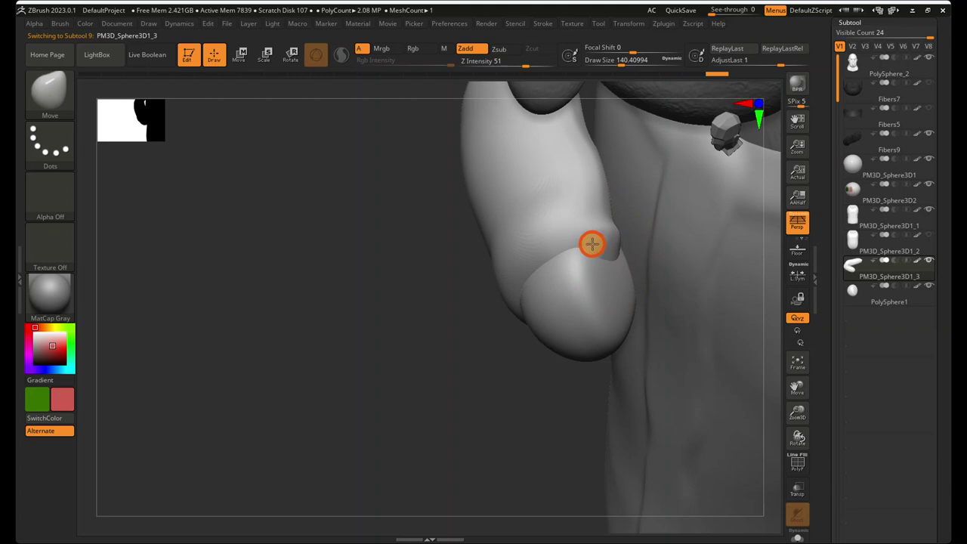
right_click_drag(613, 251, 624, 180)
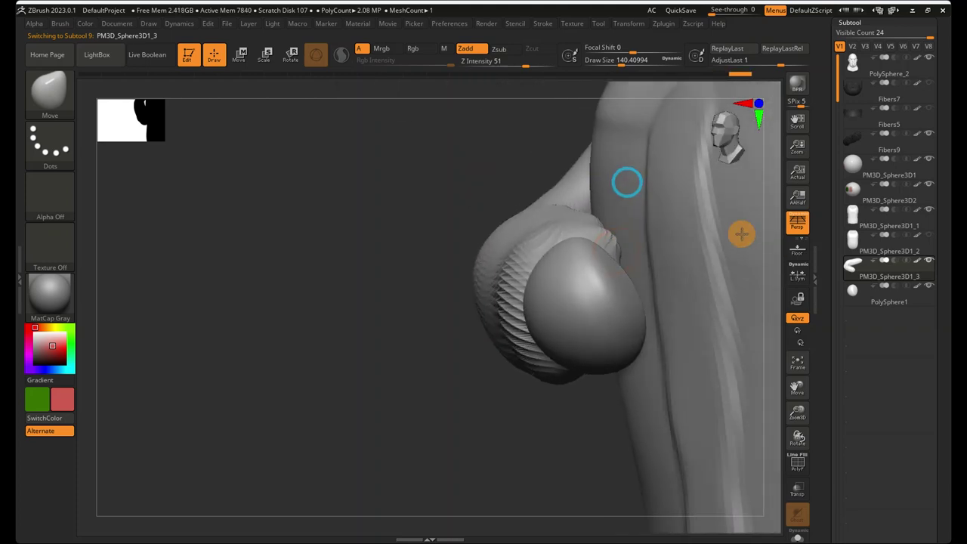
left_click(927, 288)
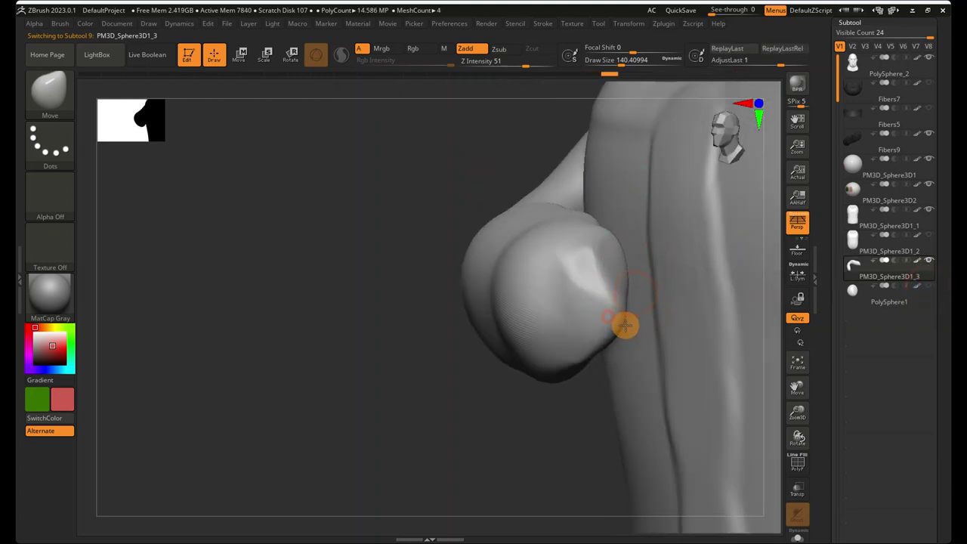
left_click_drag(622, 76, 630, 68)
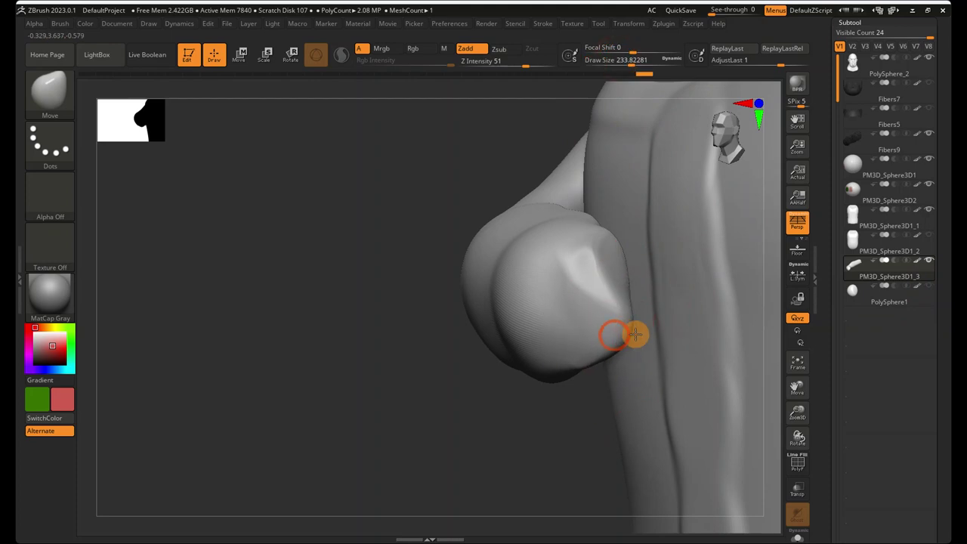
right_click_drag(621, 259, 625, 279)
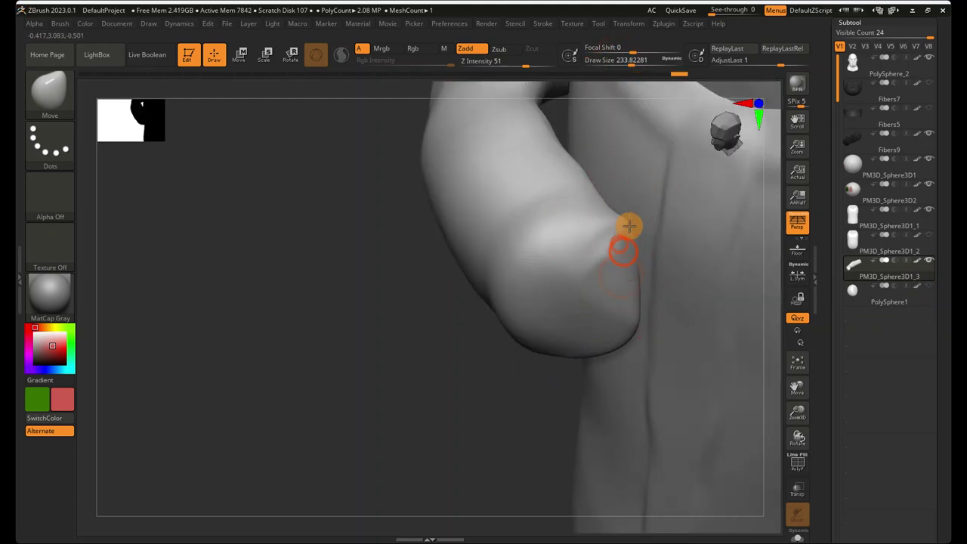
- Show and activate the hand sphere, and pull its outer end farther out of the sleeve
left_click(926, 294)
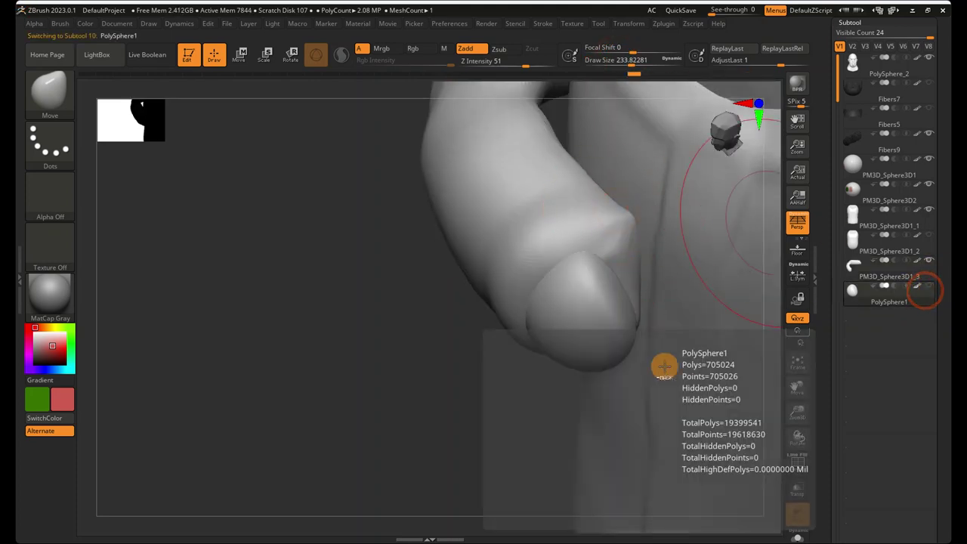
right_click_drag(641, 381, 622, 355, "ctrl")
right_click_drag(563, 315, 691, 314, "ctrl")
left_click_drag(639, 350, 662, 332)
mouse_move(648, 324)
right_mouse_down("ctrl")
mouse_move(596, 218)
mouse_move(734, 140)
mouse_move(682, 265)
right_mouse_up("ctrl")
mouse_move(531, 215)
right_mouse_down("alt")
mouse_move(471, 185)
mouse_move(393, 184)
right_mouse_up("alt")
left_click(54, 99)
left_click(710, 100)
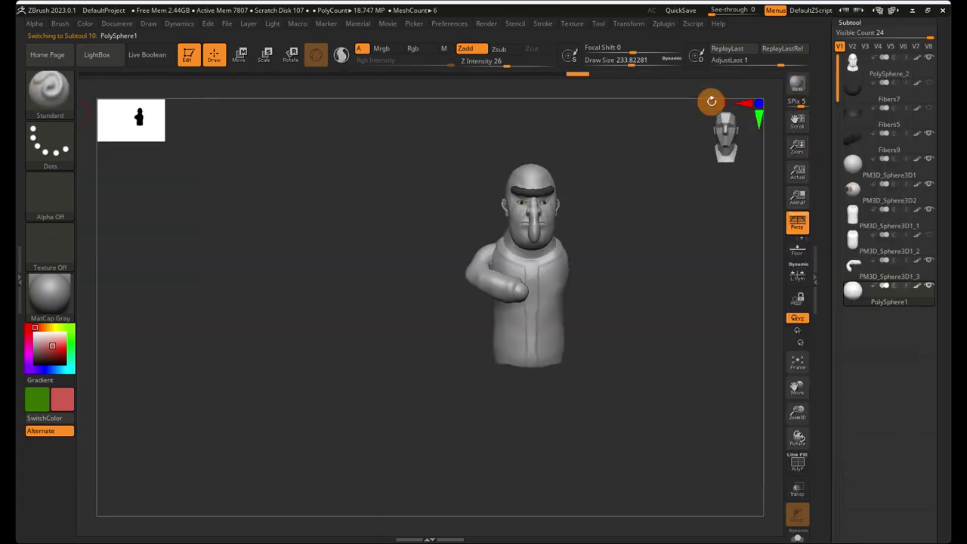
right_click_drag(504, 236, 605, 213, "ctrl")
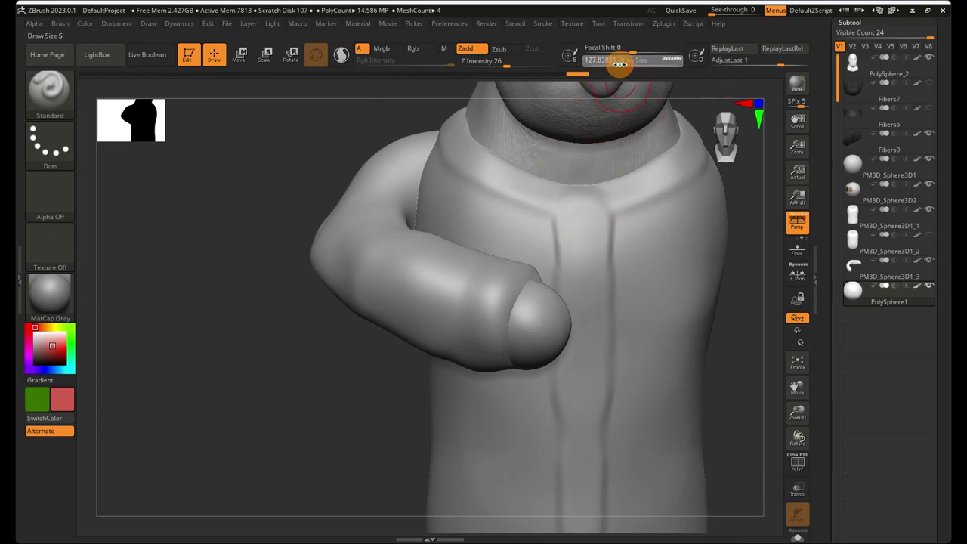
right_click_drag(518, 315, 673, 332, "ctrl")
mouse_move(609, 360)
right_mouse_down()
mouse_move(581, 328)
mouse_move(556, 416)
mouse_move(570, 332)
right_mouse_up()
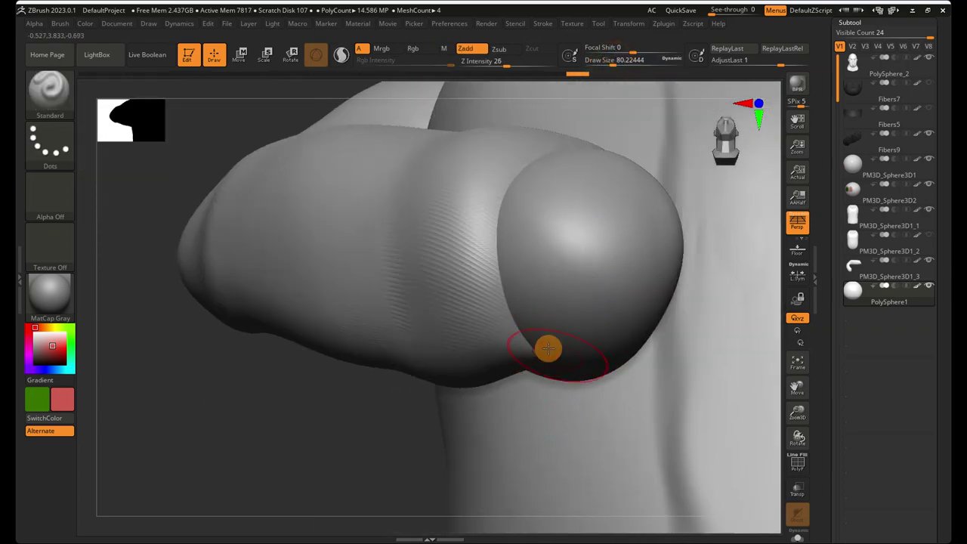
right_click_drag(552, 268, 589, 255)
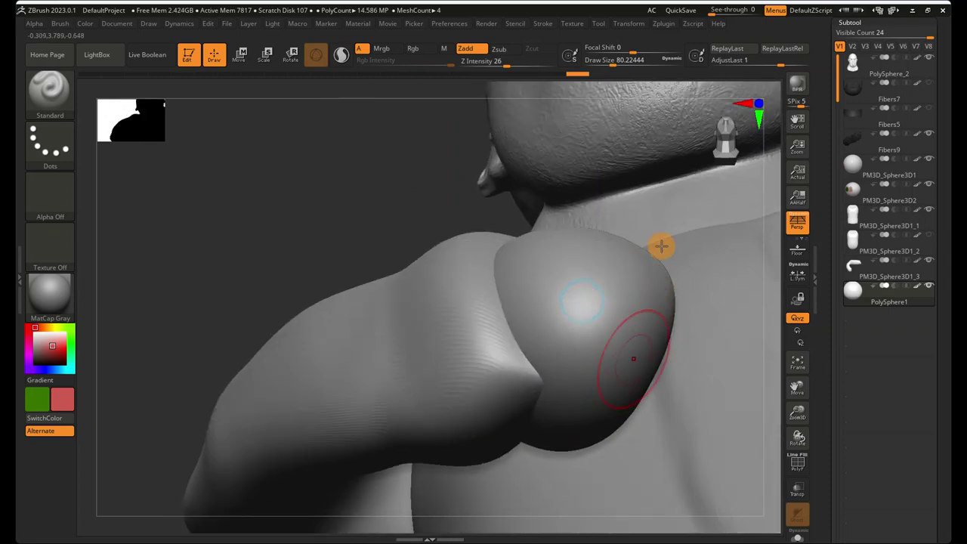
- With the Move brush at a draw size of about 132, tuck in the pointed sleeve edge and fit the hand against the wrist
left_click(64, 94)
left_click(466, 101)
left_click_drag(612, 65, 620, 66)
left_click_drag(550, 379, 513, 389)
right_click_drag(507, 280, 511, 337)
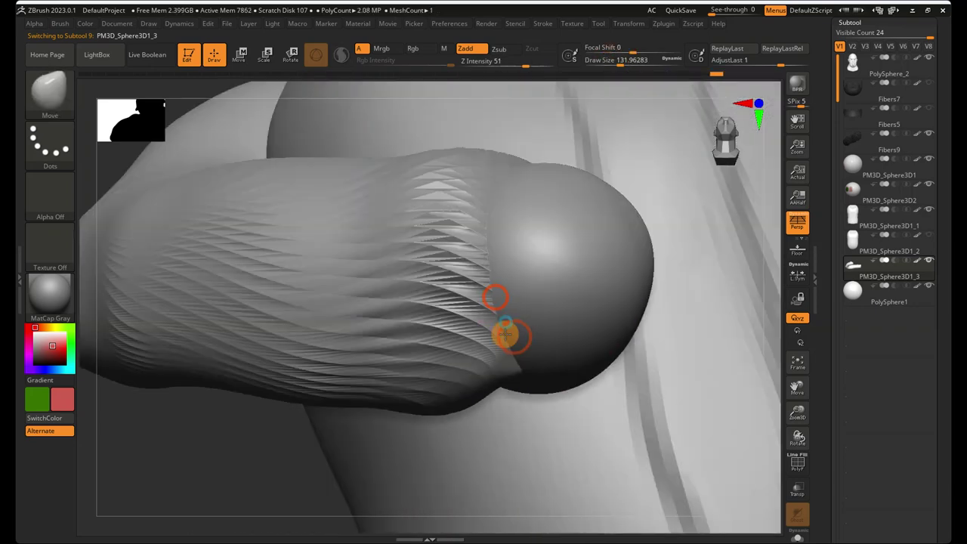
key("ctrl+z")
left_click(466, 253)
left_click(851, 290)
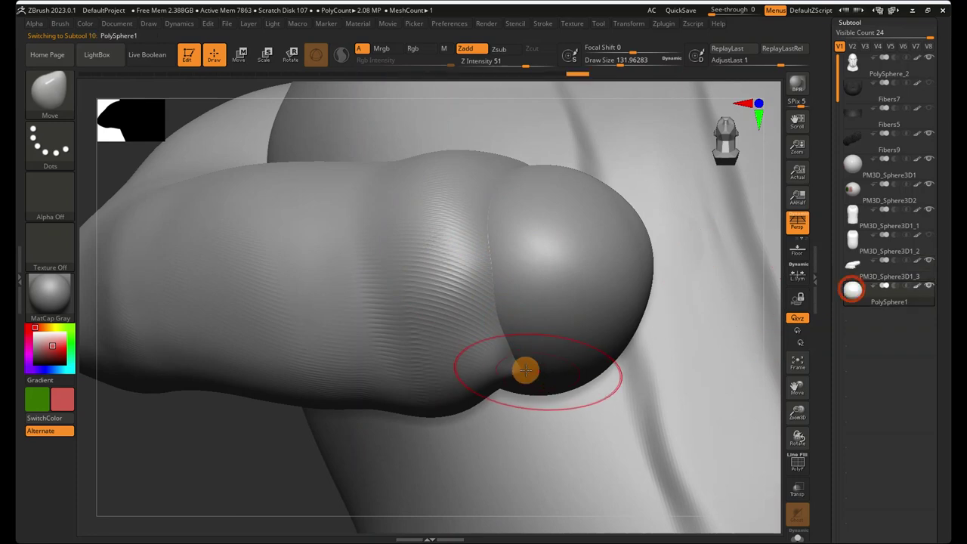
right_click_drag(524, 371, 515, 333)
left_click_drag(531, 390, 522, 369)
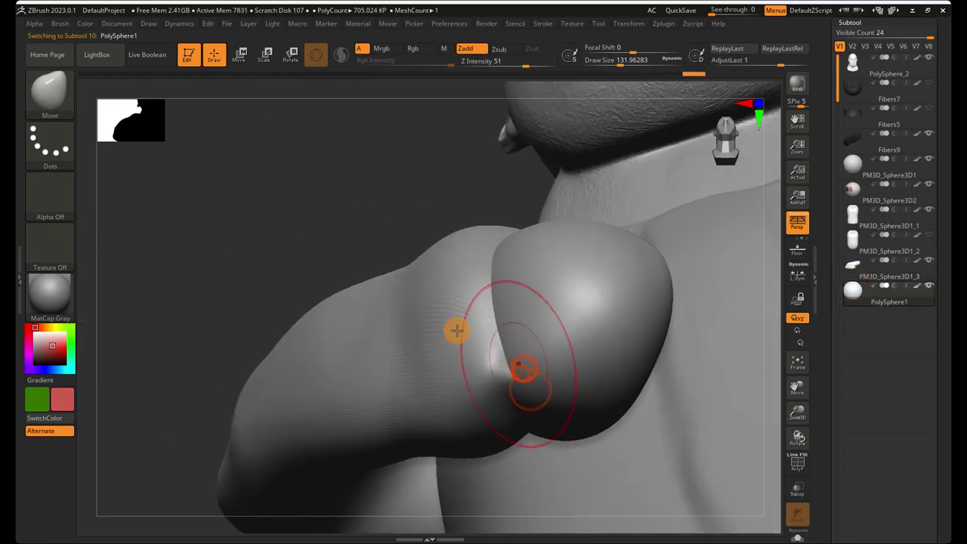
- Sculpt thumb and palm forms on the hand with the Standard brush at a draw size of about 120 and intensity 19
left_click(47, 85)
left_click(721, 104)
left_click(611, 65)
mouse_move(539, 371)
left_mouse_down()
mouse_move(576, 340)
mouse_move(601, 345)
left_mouse_up()
right_click_drag(602, 352, 612, 330)
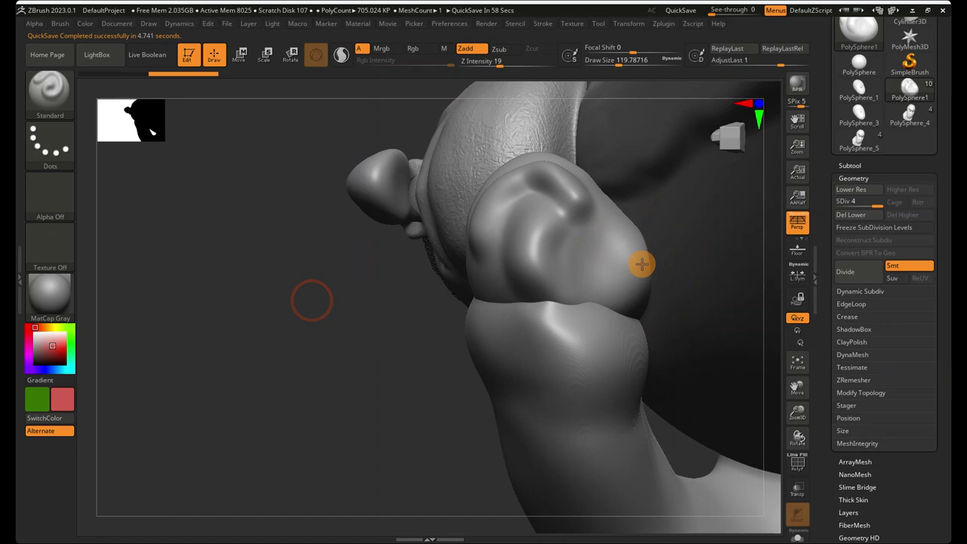
left_click_drag(642, 266, 623, 237)
- Select the arm subtool and push the end protruding through the palm back inside the hand with the Move brush
right_click_drag(666, 279, 577, 270, "ctrl")
left_click_drag(885, 104, 890, 249)
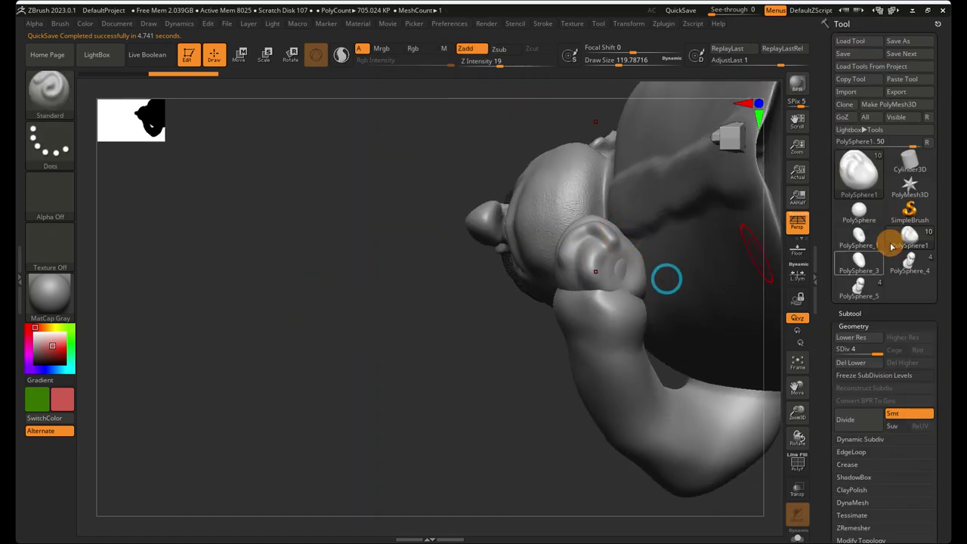
left_click(859, 312)
left_click(851, 267)
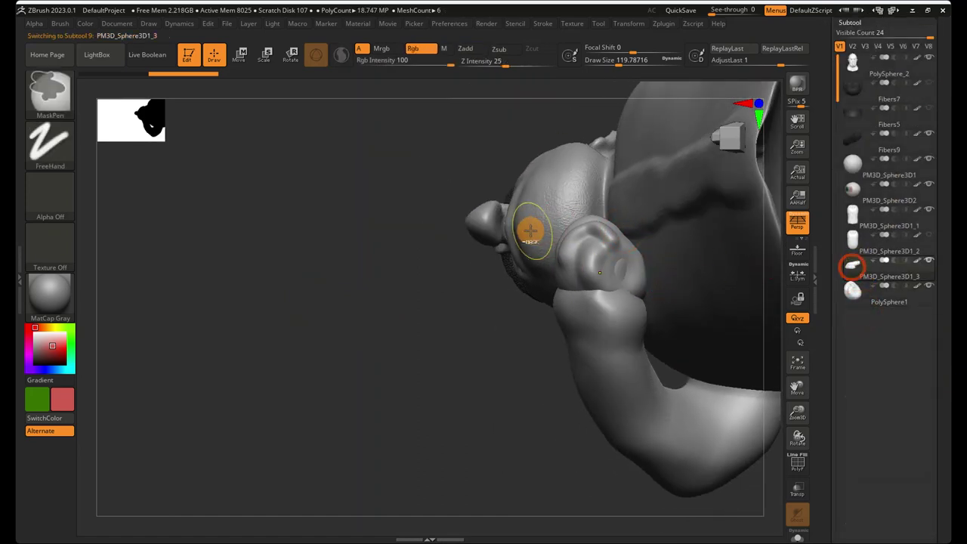
right_click_drag(530, 230, 655, 262, "ctrl")
left_click_drag(659, 261, 618, 258)
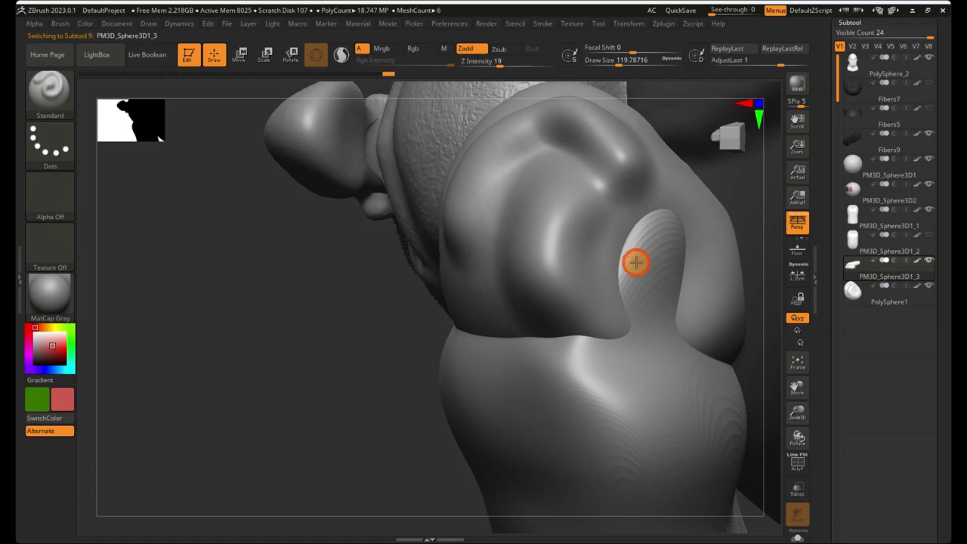
left_click(57, 92)
left_click(482, 103)
left_click_drag(656, 255, 601, 253)
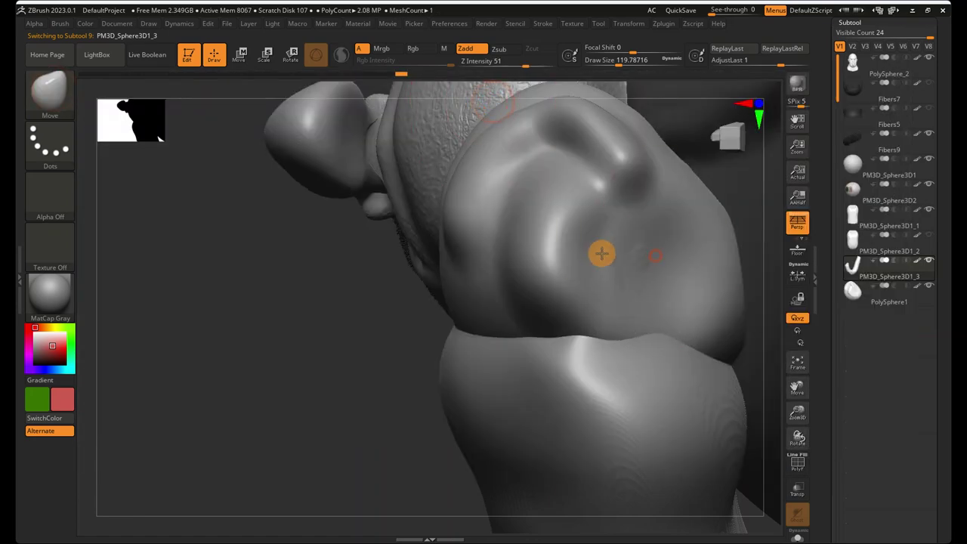
right_click_drag(604, 252, 746, 160, "ctrl")
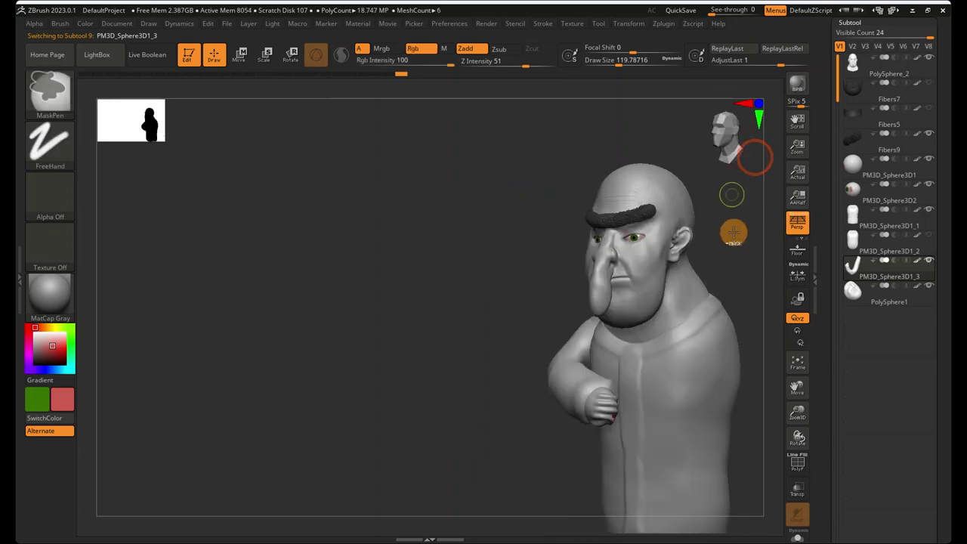
right_click_drag(733, 231, 742, 241, "ctrl")
right_click_drag(720, 203, 738, 144, "ctrl")
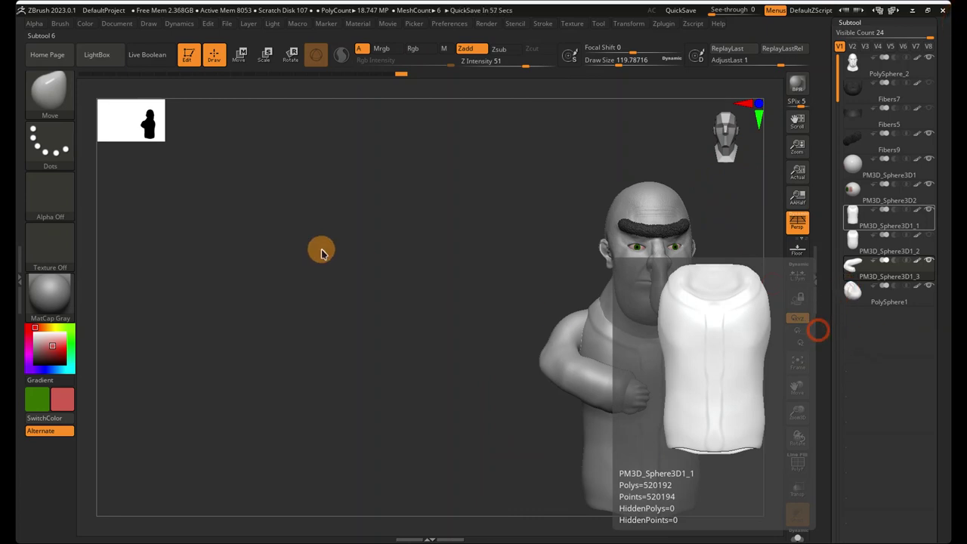
- Duplicate the hand and arm subtools and mirror the copies to the opposite side of the torso
left_click(848, 302)
left_click_drag(859, 406, 852, 300)
left_click_drag(876, 453, 865, 326)
left_click_drag(880, 423, 868, 227)
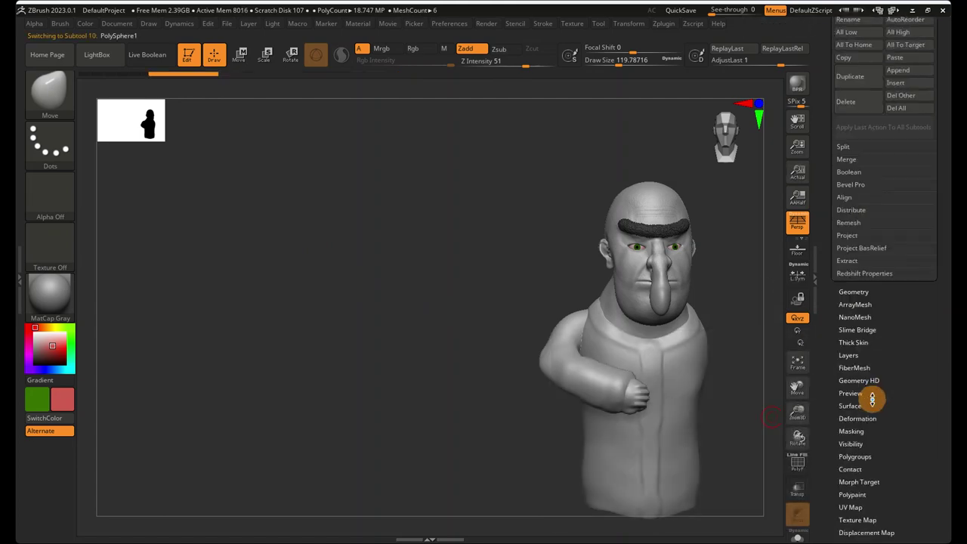
scroll(865, 416, "up", 8)
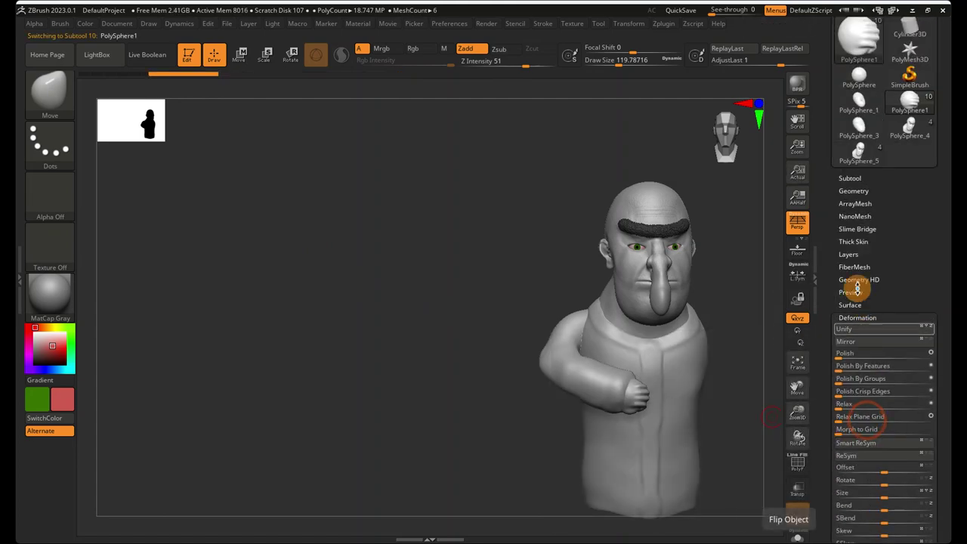
scroll(864, 312, "down", 5)
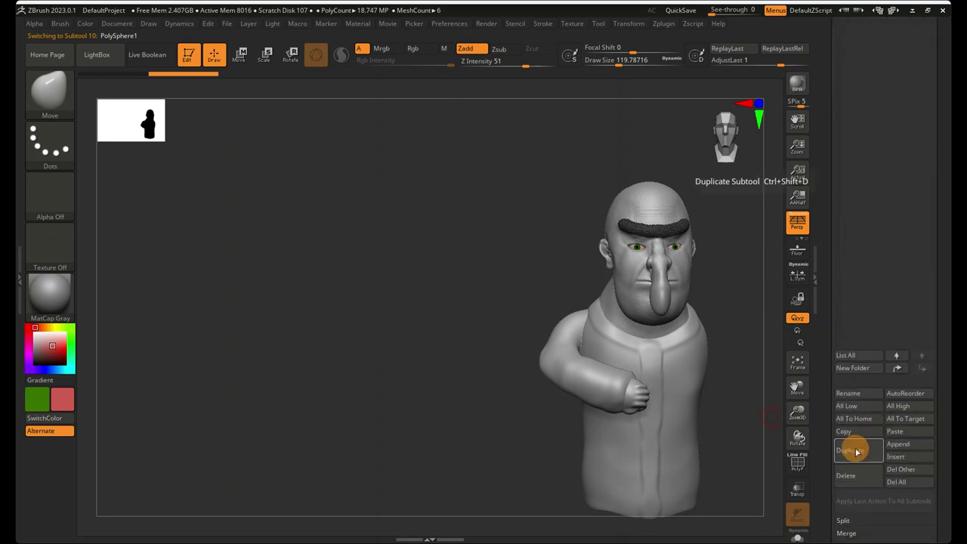
left_click(857, 431)
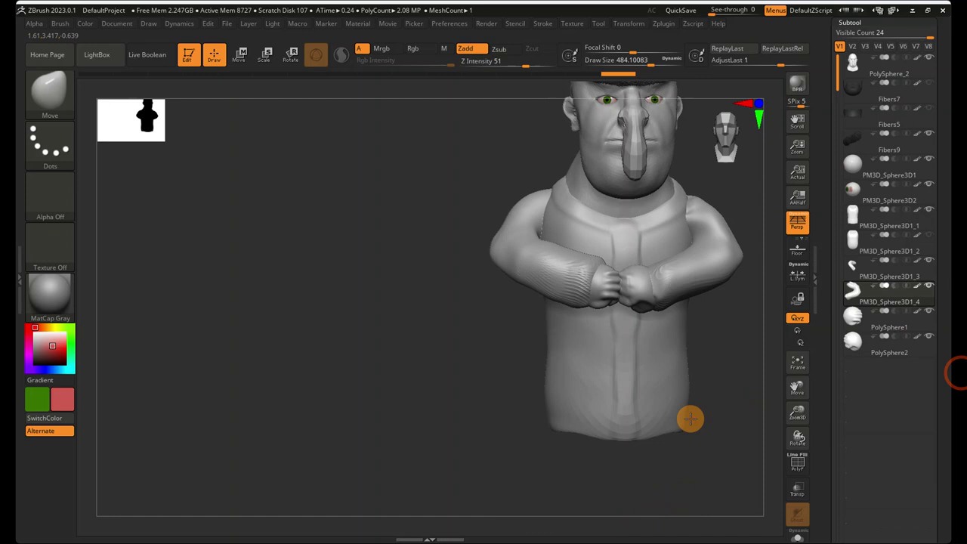
- Select the hand subtool PolySphere1 and shift it slightly outward along the sleeve with the Move gizmo
right_click_drag(639, 336, 764, 141, "ctrl")
left_click(733, 143)
left_click(734, 143)
right_click_drag(612, 242, 521, 224, "alt")
right_click_drag(491, 232, 729, 247, "ctrl")
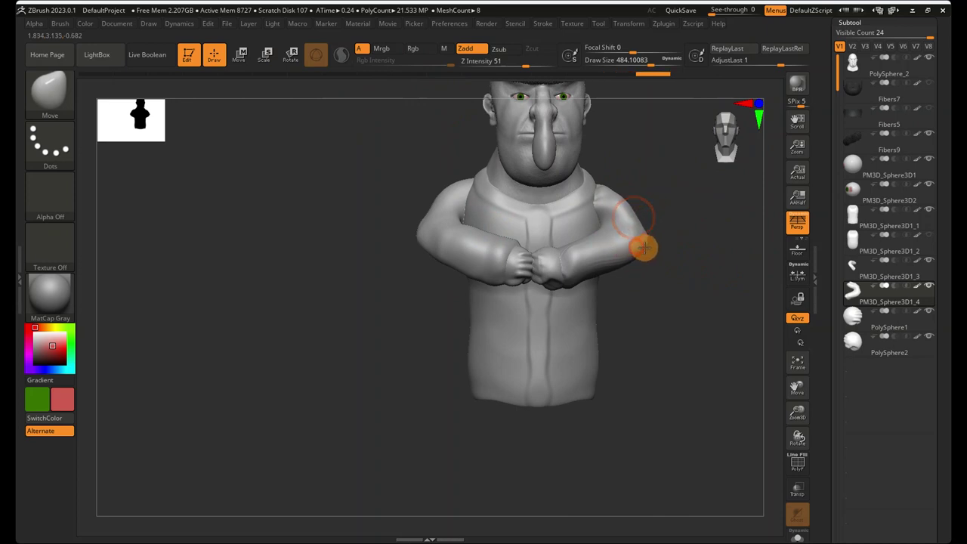
left_click(849, 323)
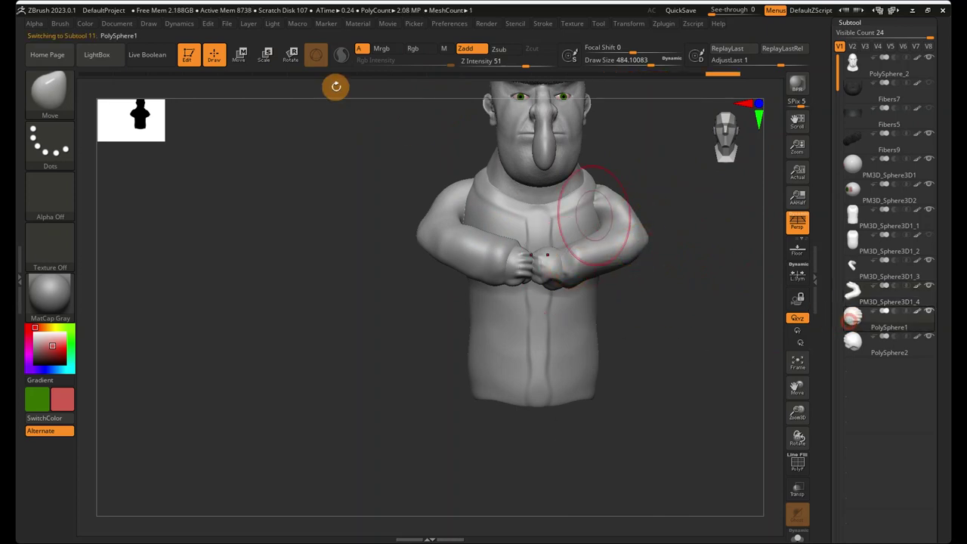
left_click(238, 54)
mouse_move(626, 264)
left_mouse_down()
mouse_move(730, 274)
mouse_move(632, 270)
left_mouse_up()
right_click_drag(665, 266, 707, 140, "ctrl")
left_click(717, 141)
right_click_drag(617, 199, 715, 216, "ctrl")
right_click_drag(650, 202, 694, 211, "ctrl")
right_click_drag(695, 211, 662, 317)
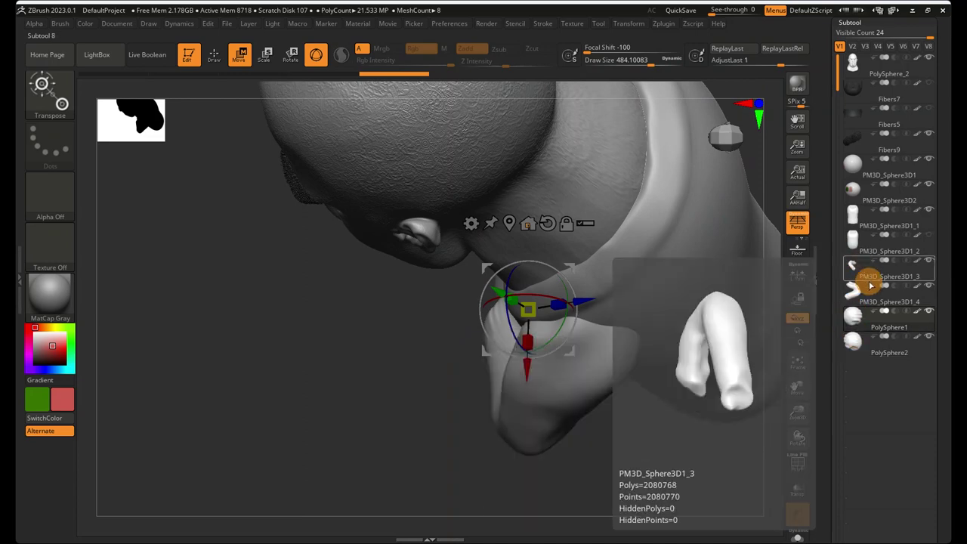
- Select the arm subtool PM3D_Sphere3D1_4 and reshape its elbow area slightly with the Move brush
left_click(851, 289)
left_click(49, 87)
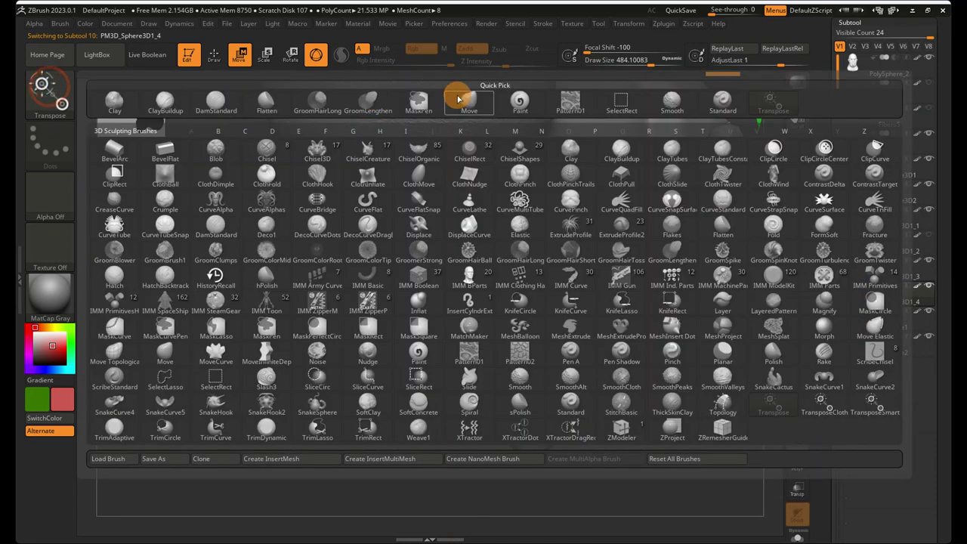
left_click(458, 96)
mouse_move(630, 360)
left_mouse_down()
mouse_move(633, 330)
mouse_move(639, 345)
left_mouse_up()
right_click_drag(638, 345, 642, 279)
mouse_move(639, 334)
left_mouse_down()
mouse_move(657, 308)
mouse_move(634, 322)
left_mouse_up()
mouse_move(684, 323)
right_mouse_down("ctrl")
mouse_move(760, 140)
mouse_move(749, 117)
right_mouse_up("ctrl")
left_click(755, 111)
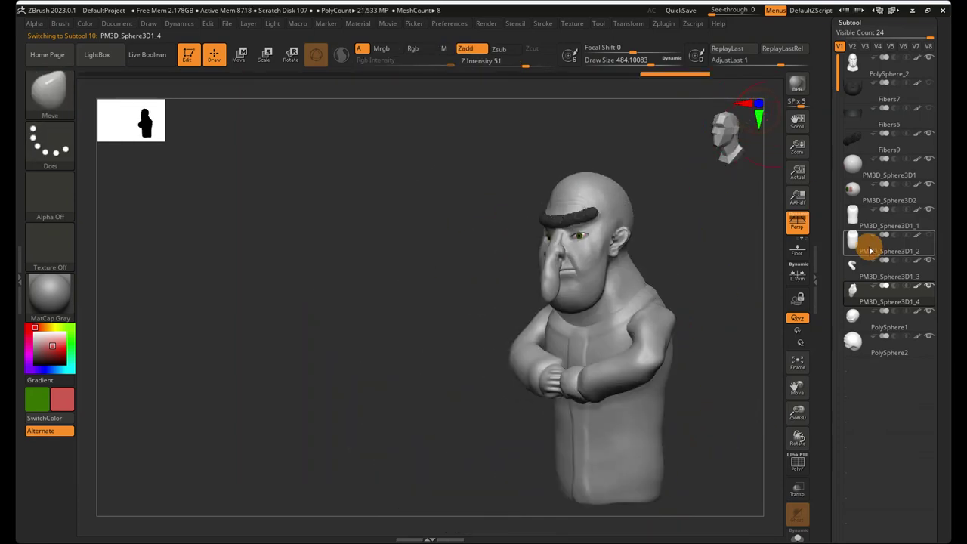
- Reorder the torso subtool PM3D_Sphere3D1_1 below PM3D_Sphere3D1_2 and make it active with the Move brush
left_click_drag(865, 219, 863, 216)
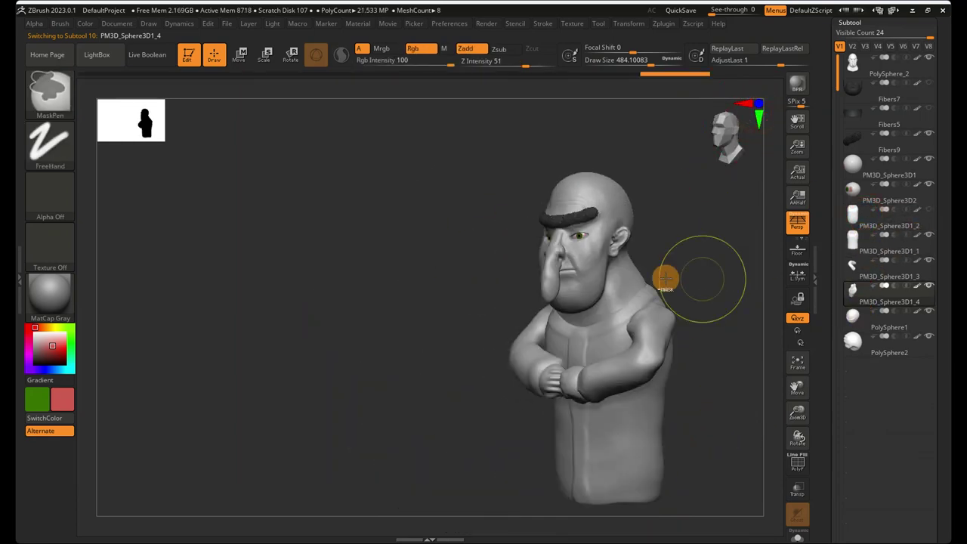
right_click_drag(693, 279, 745, 146, "ctrl")
left_click(756, 145)
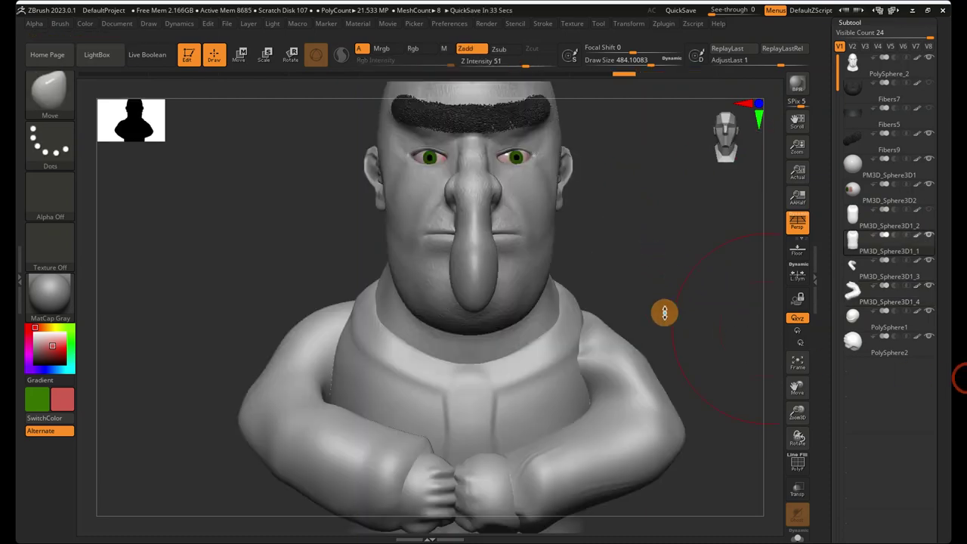
left_click(662, 307)
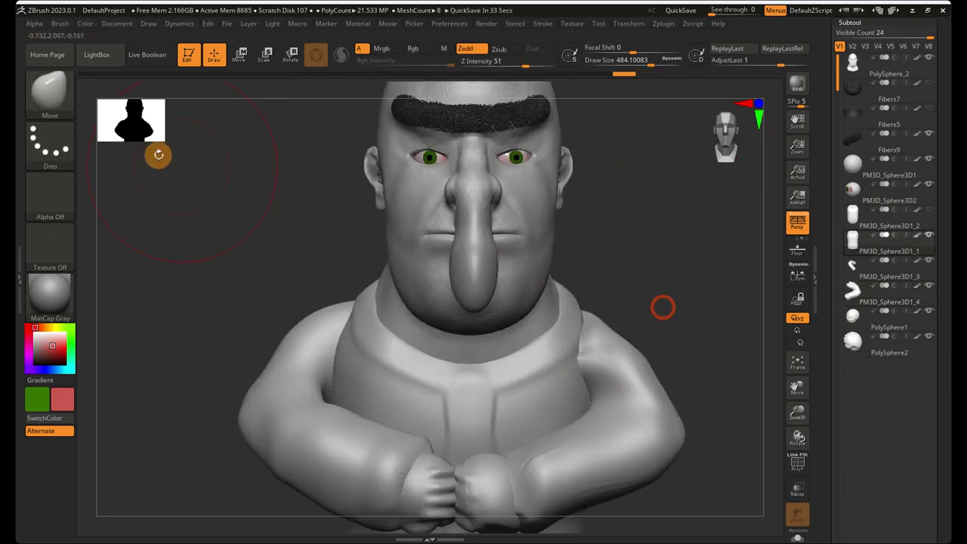
left_click(66, 116)
left_click(473, 98)
right_click_drag(699, 240, 739, 172, "ctrl")
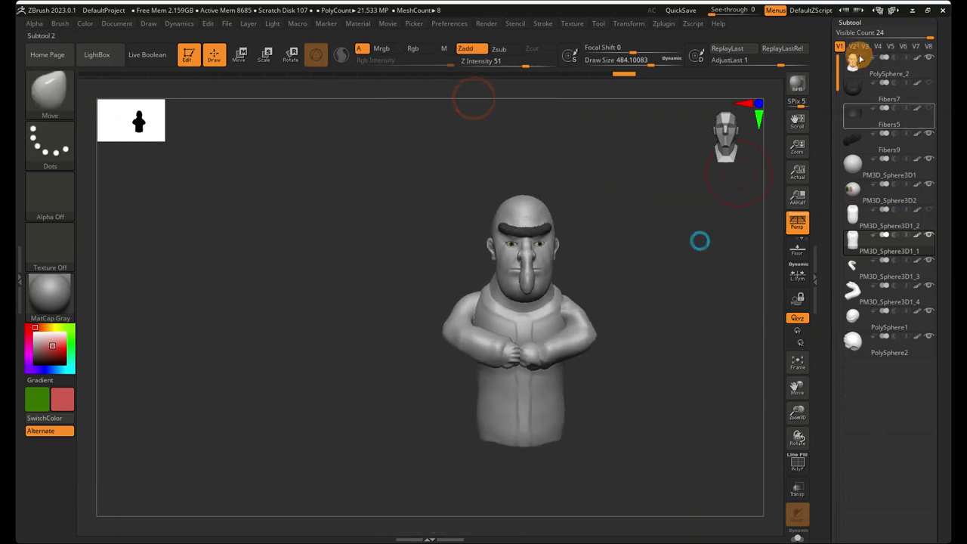
- Select the head subtool and reshape the drooping nose tip with the Move brush at a draw size of about 163
left_click(863, 69)
right_click_drag(473, 239, 738, 228, "ctrl")
mouse_move(594, 257)
right_mouse_down()
mouse_move(529, 264)
mouse_move(539, 263)
right_mouse_up()
right_click_drag(339, 212, 583, 190, "alt")
left_click_drag(649, 63, 624, 61)
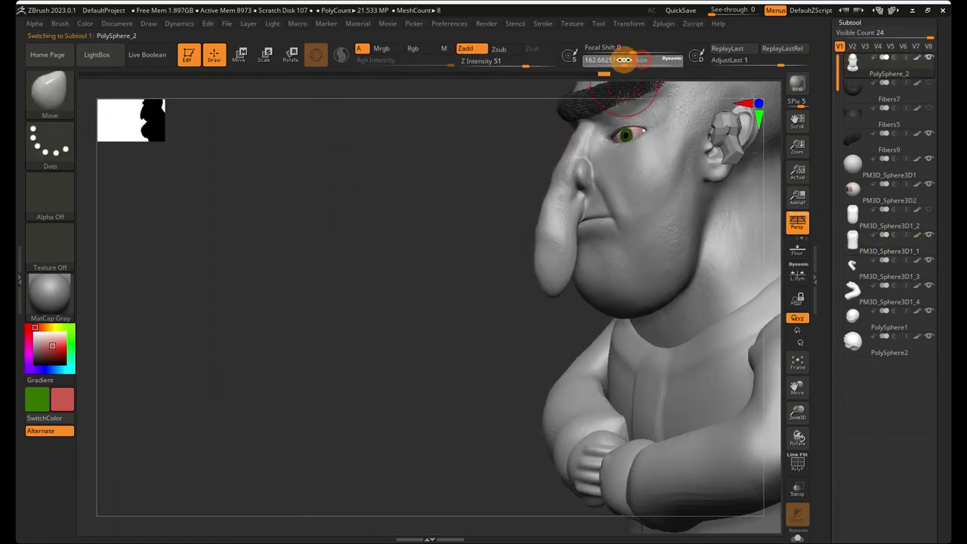
right_click_drag(486, 255, 534, 266, "ctrl")
left_click_drag(513, 291, 496, 304)
right_click_drag(511, 302, 522, 341)
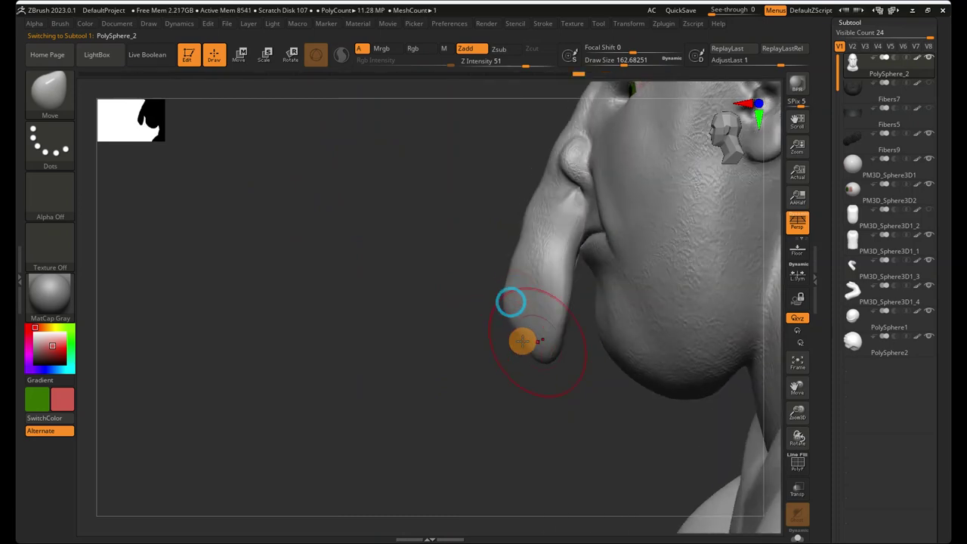
left_click_drag(556, 331, 555, 330)
mouse_move(555, 330)
right_mouse_down()
mouse_move(631, 326)
mouse_move(774, 163)
mouse_move(780, 210)
right_mouse_up()
right_click_drag(671, 228, 599, 151, "alt")
right_click_drag(601, 227, 609, 310)
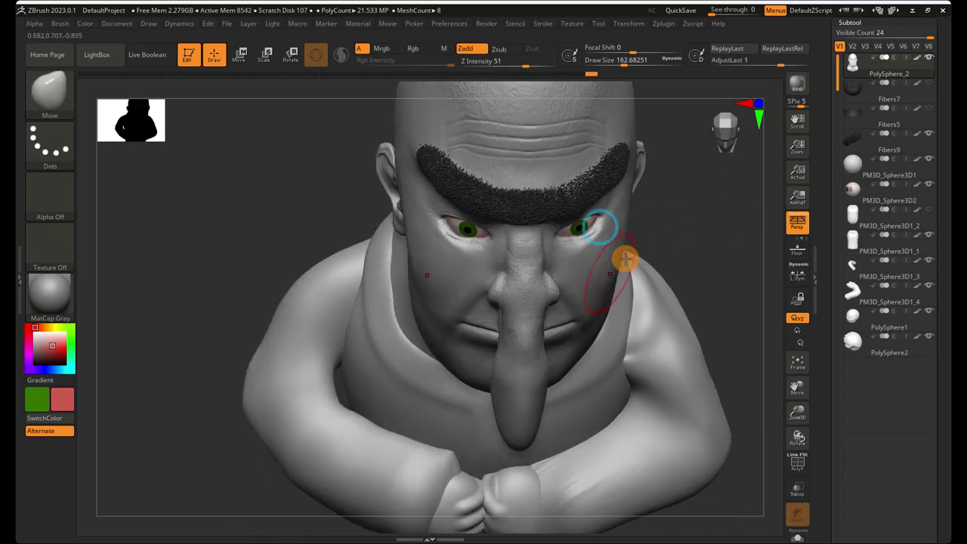
- Append a Sphere3D primitive to the character as a new subtool
right_click_drag(690, 241, 546, 233, "ctrl")
right_click_drag(703, 265, 650, 242, "ctrl")
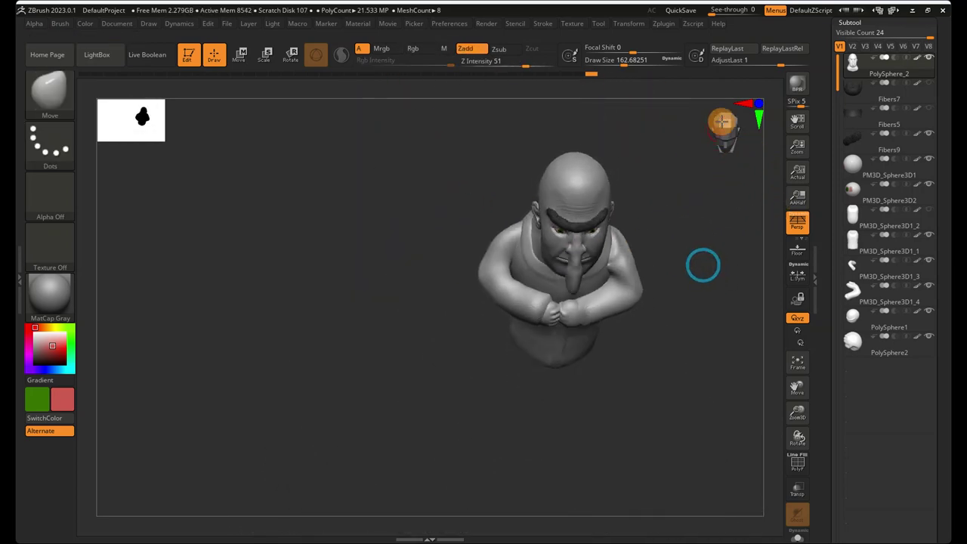
left_click(722, 121)
right_click_drag(725, 225, 582, 158, "ctrl")
right_click_drag(667, 249, 613, 185, "alt")
scroll(895, 334, "down", 5)
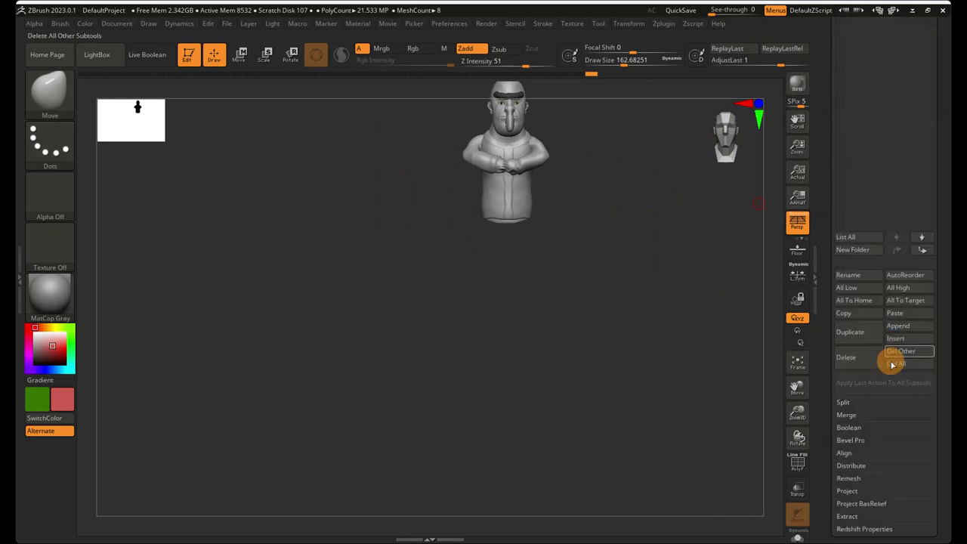
left_click(906, 328)
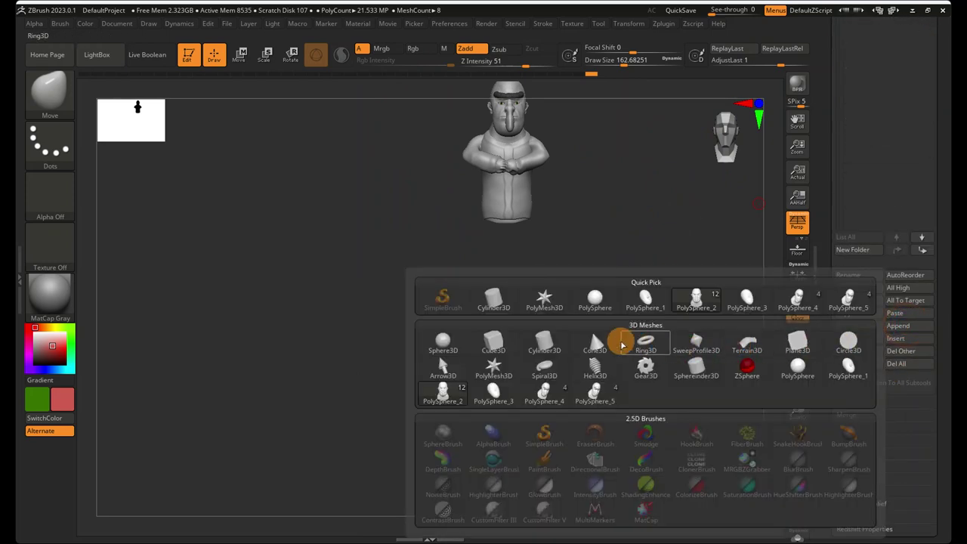
left_click(457, 345)
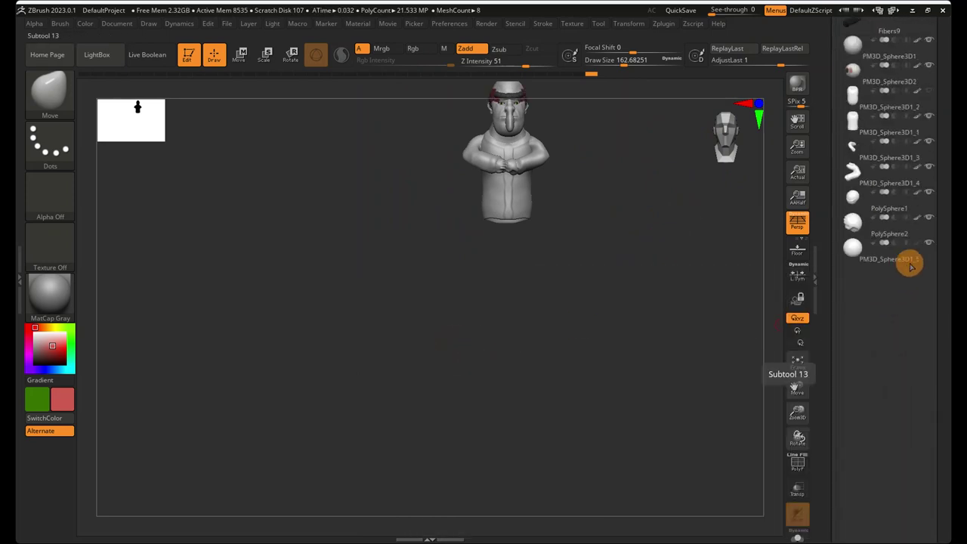
- Select the appended sphere and move it straight down to just below the hem of the torso
left_click(915, 242)
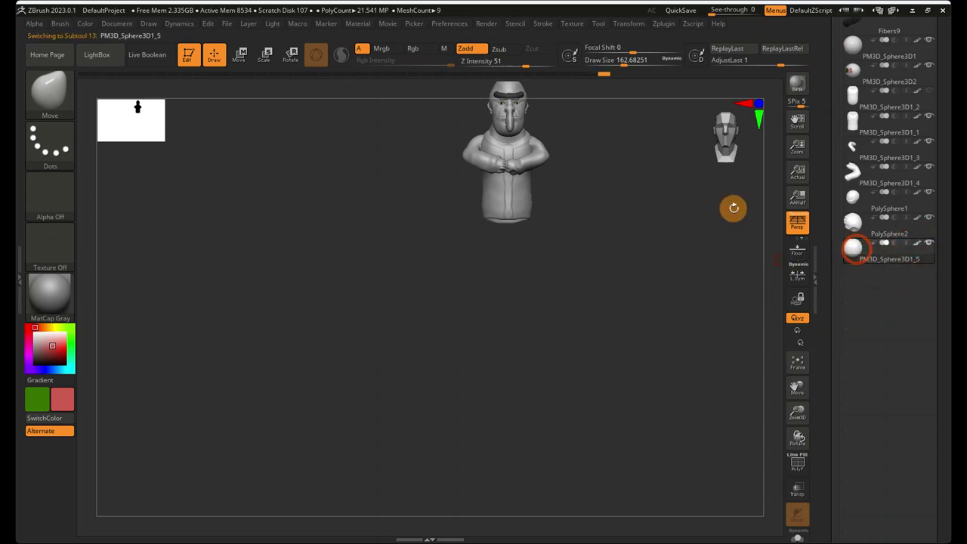
left_click(240, 53)
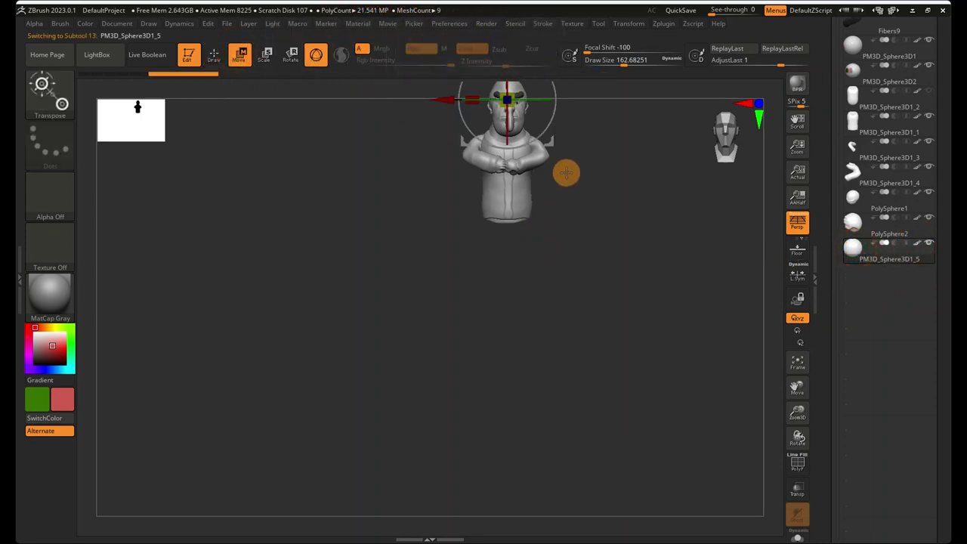
right_click_drag(593, 173, 588, 268, "alt")
left_click_drag(507, 173, 510, 313)
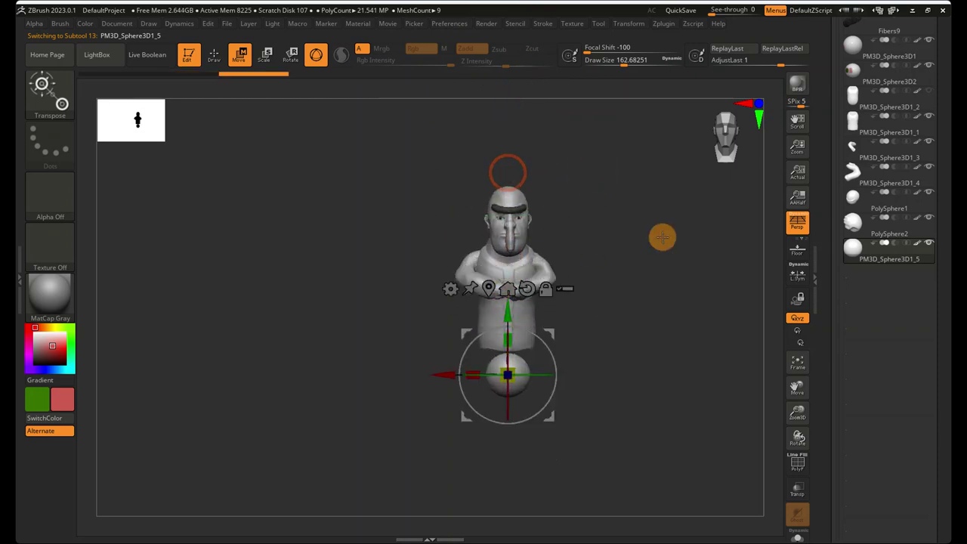